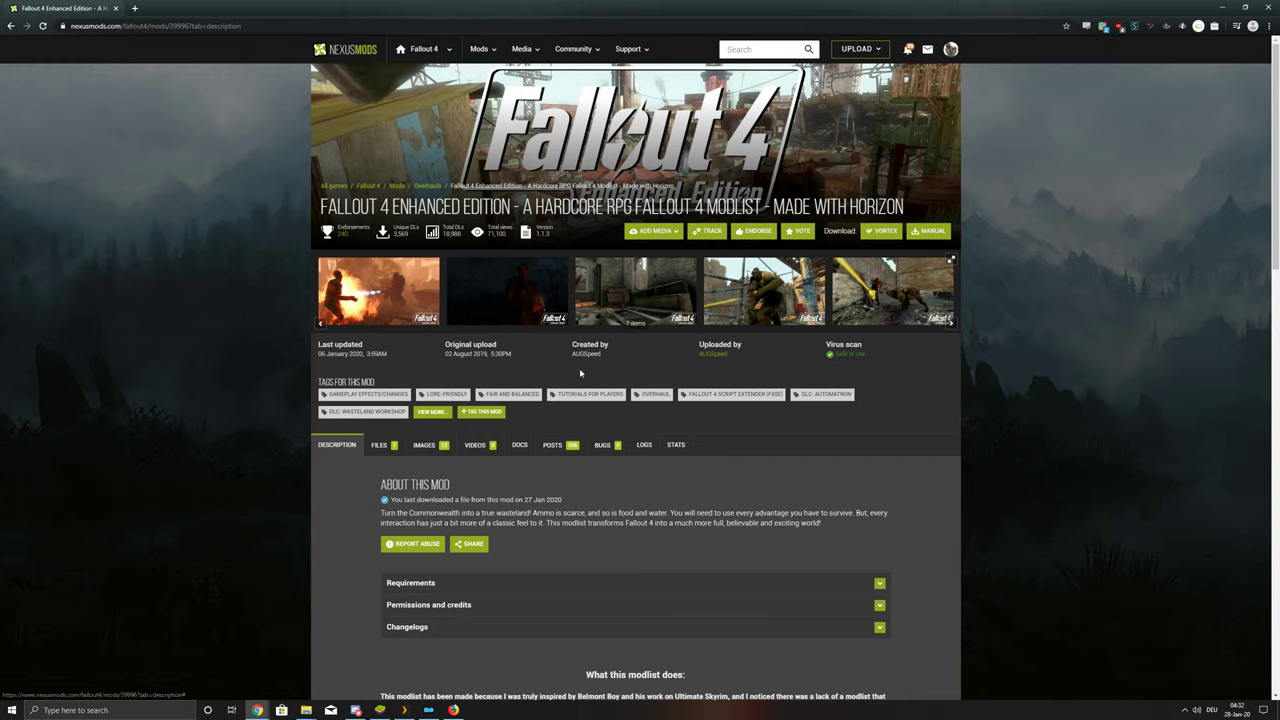
Look over the main and optional files of the Fallout 4 Enhanced Edition modlist, then return to its description.
scroll(605, 339, down, 1)
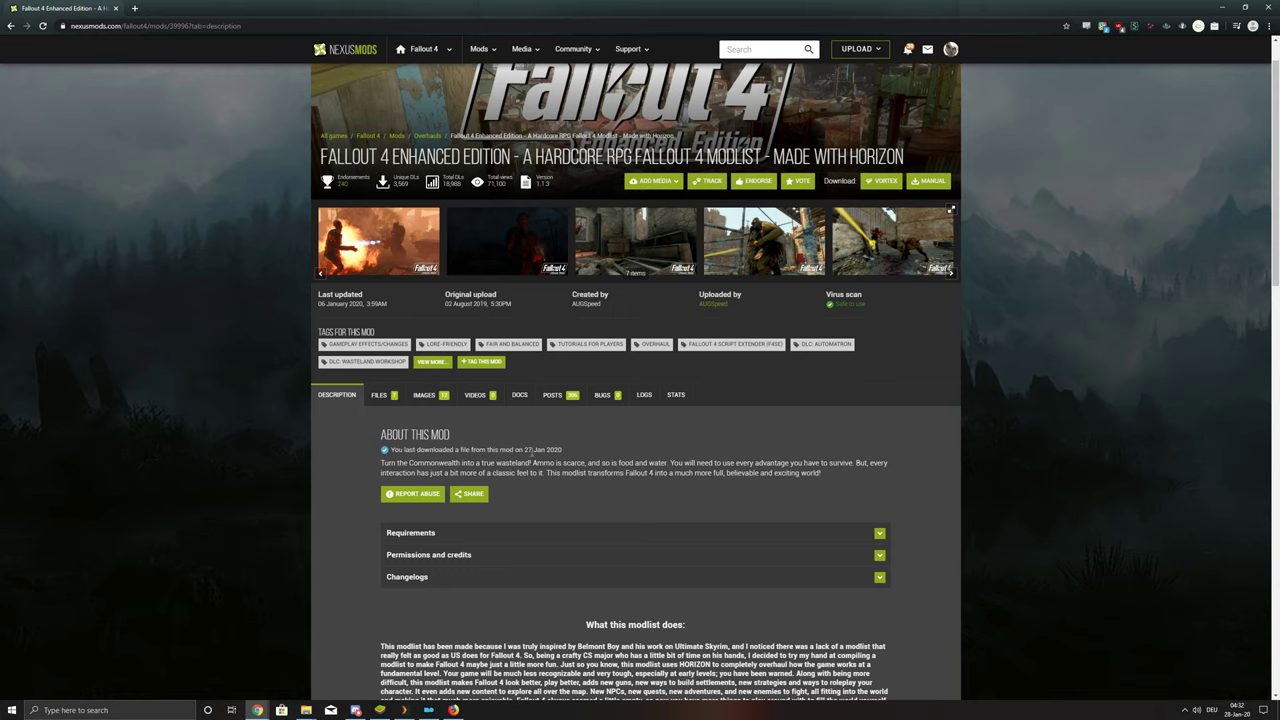
click(379, 396)
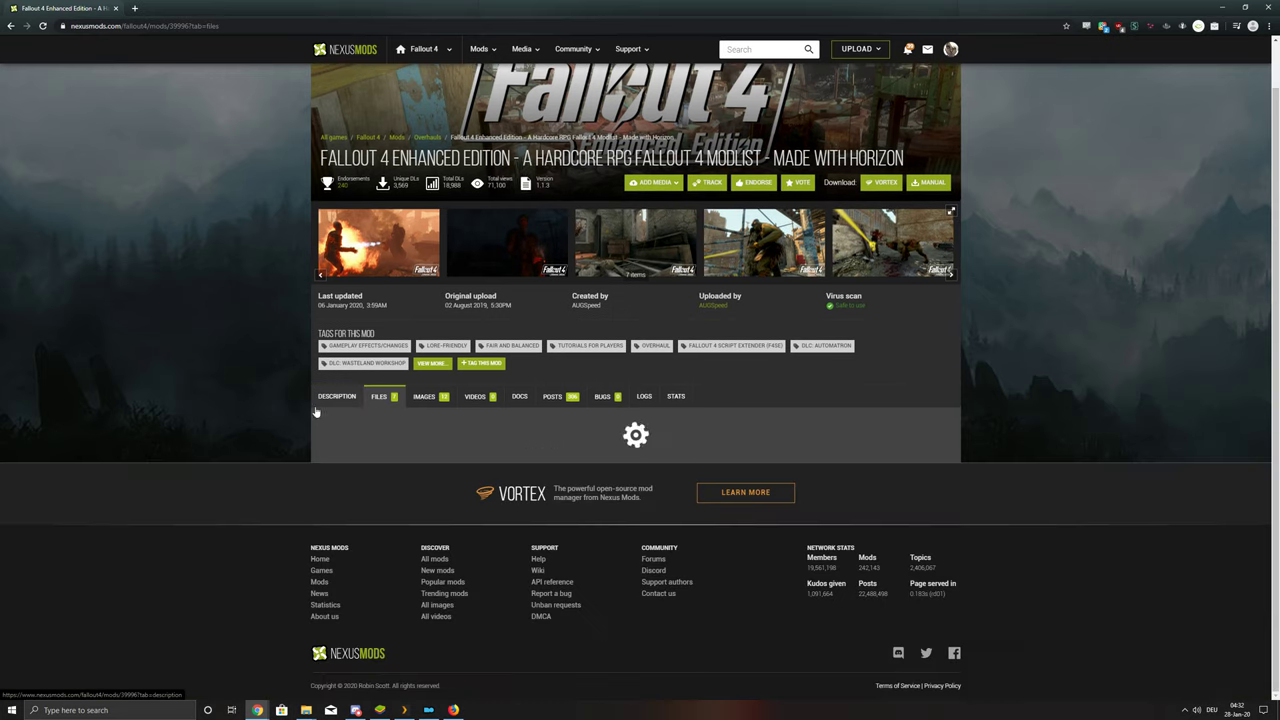
scroll(308, 432, down, 3)
scroll(321, 388, down, 1)
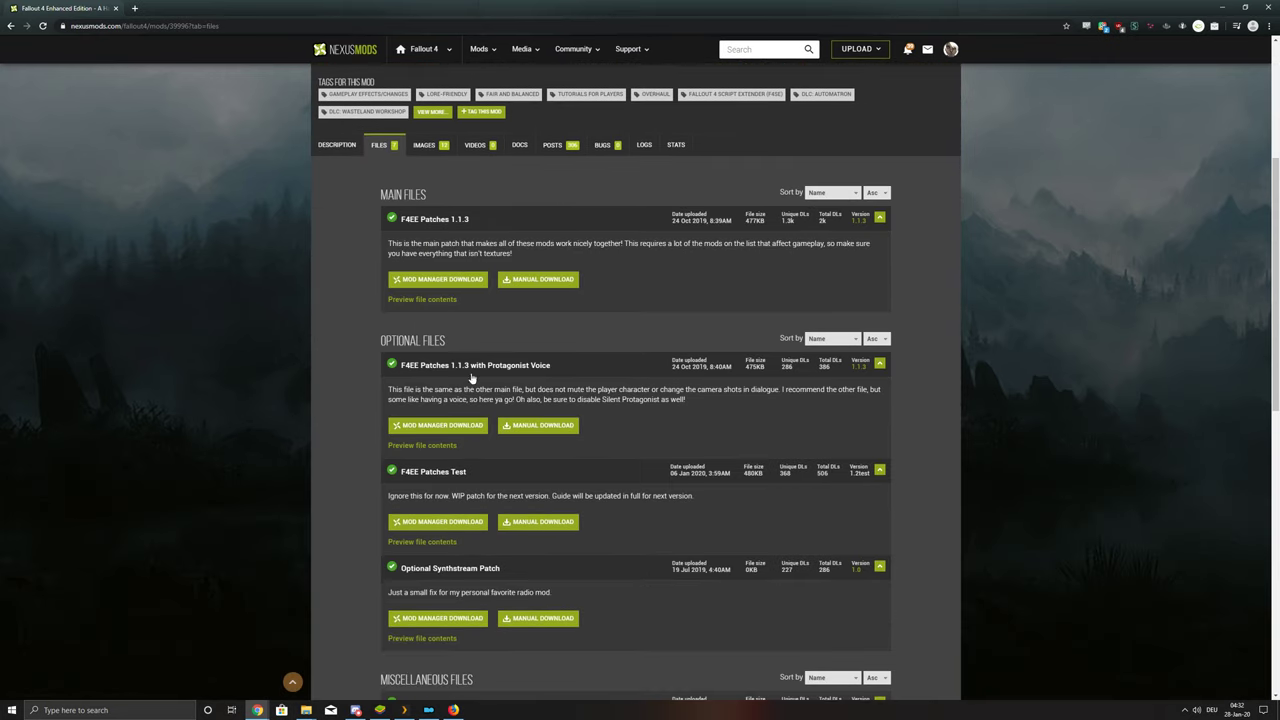
scroll(347, 386, up, 1)
click(337, 246)
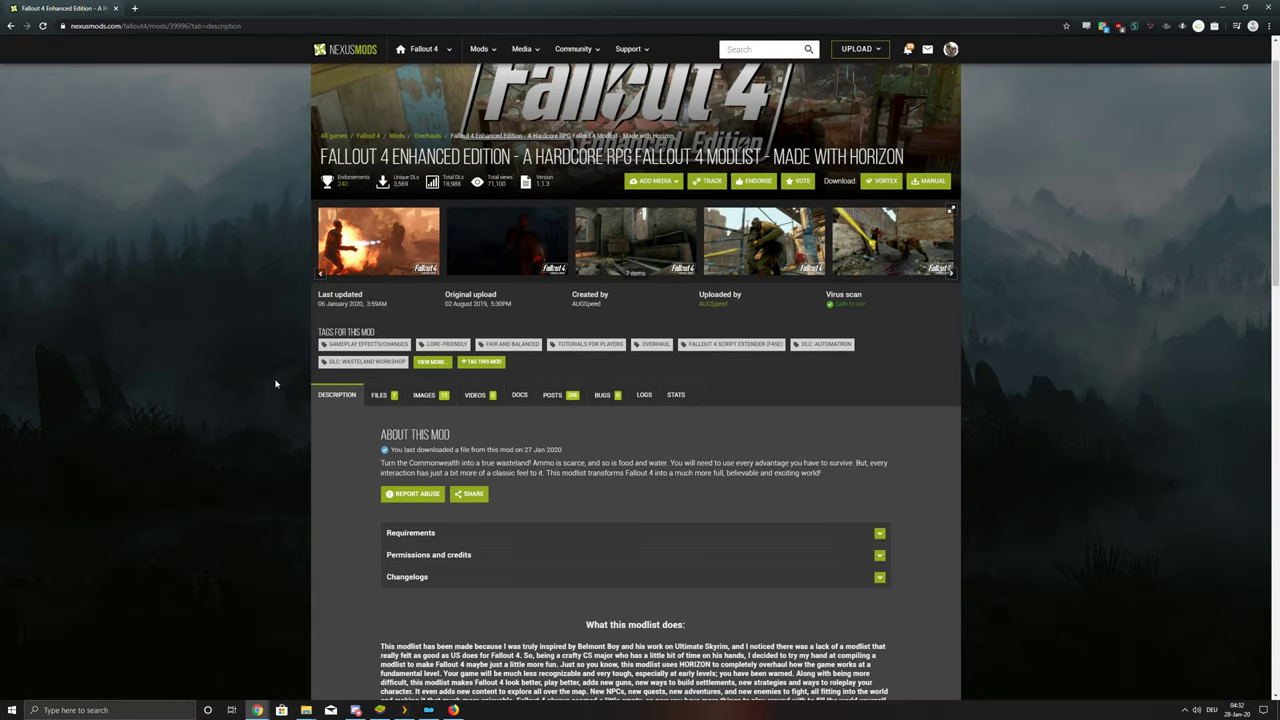
Read through the modlist description, including its requirements, the big mods included and the installation guide sections.
scroll(300, 390, down, 4)
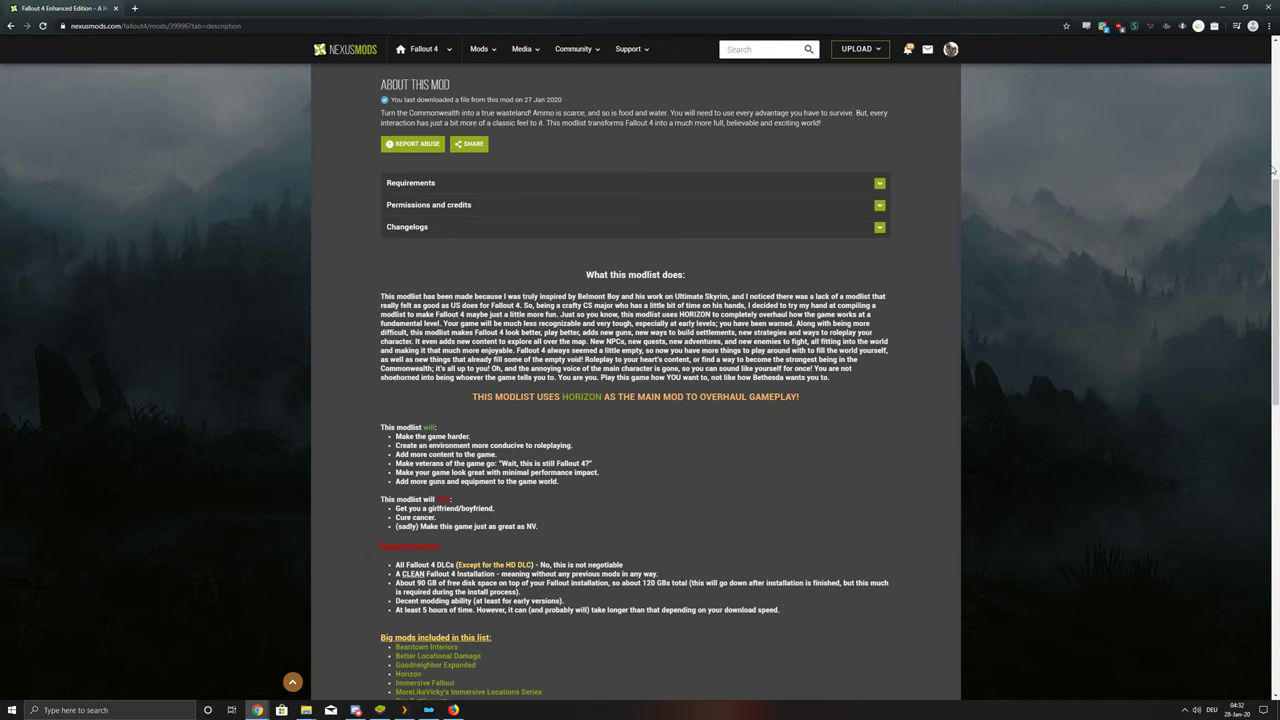
drag(1272, 192, 1276, 371)
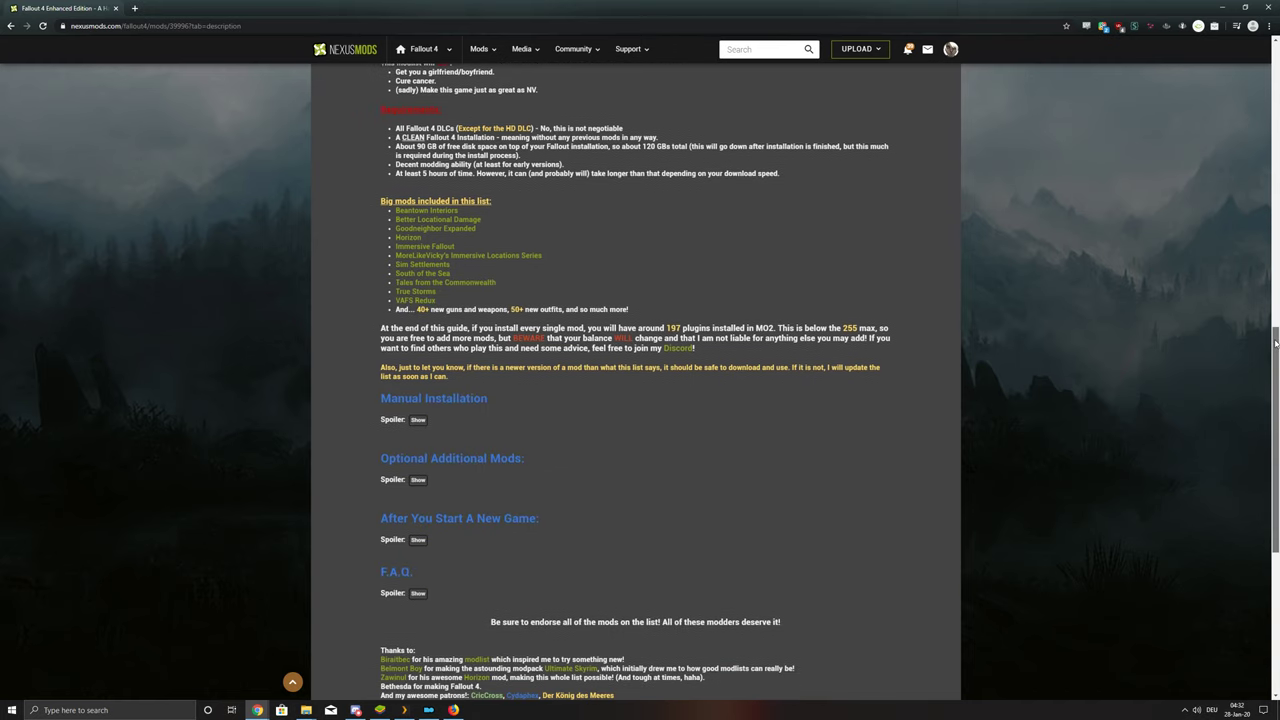
scroll(262, 372, down, 2)
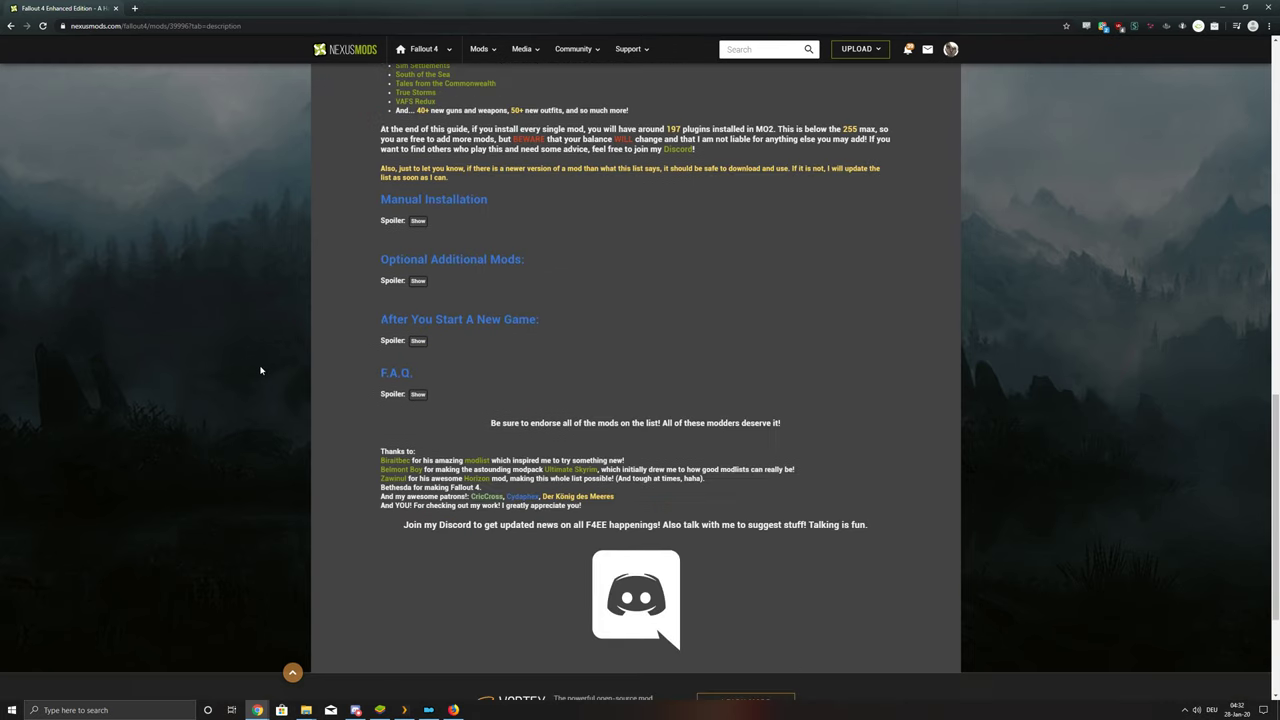
scroll(259, 367, up, 2)
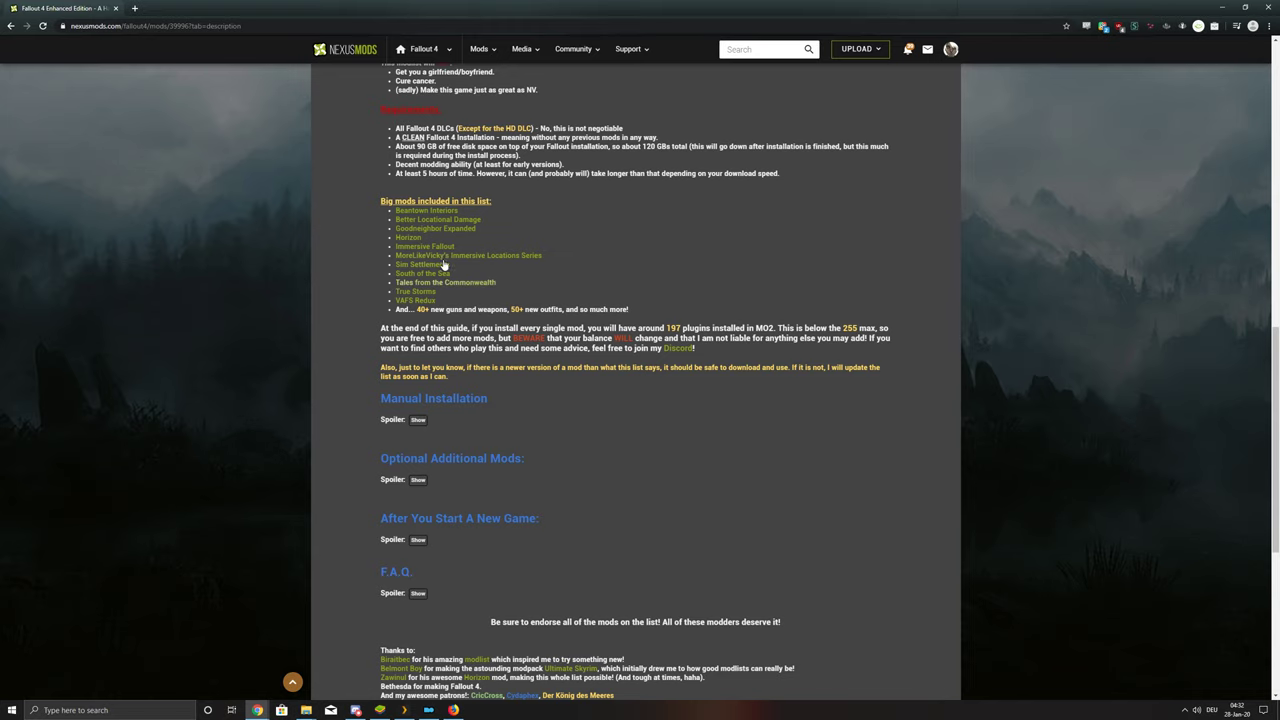
scroll(330, 278, down, 2)
scroll(359, 280, down, 2)
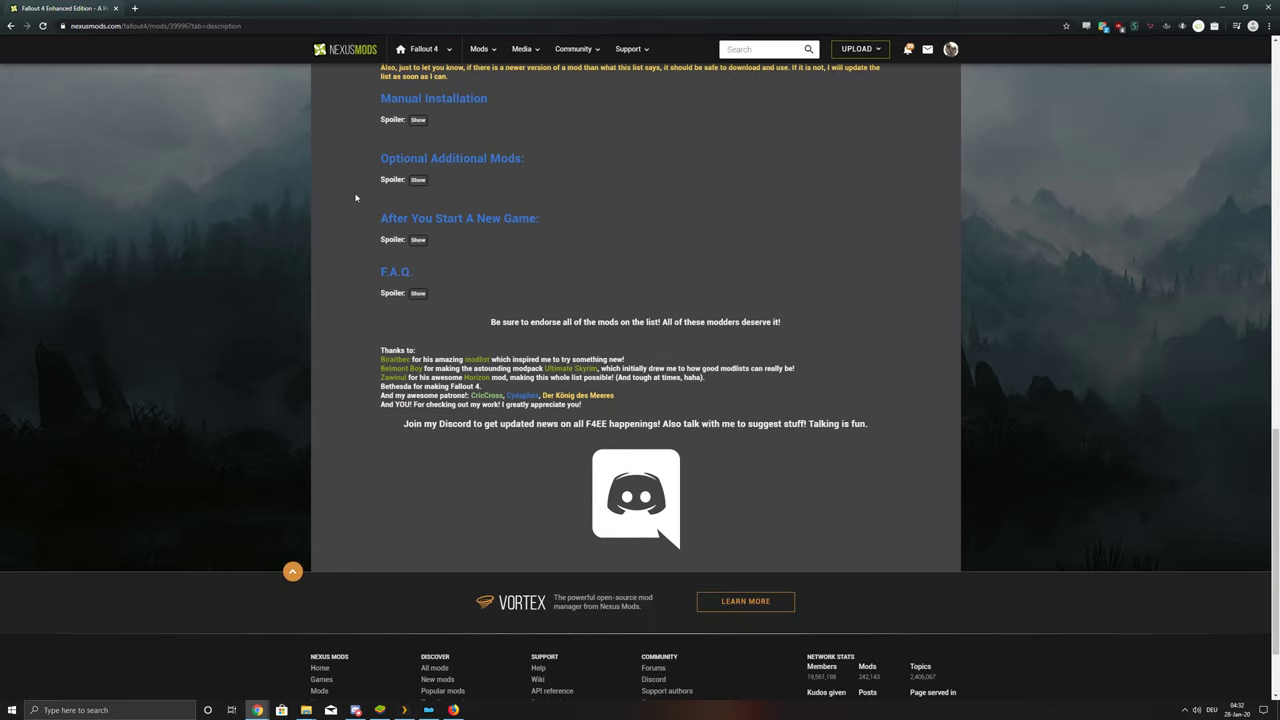
Expand the Manual Installation guide and view its "Before we start" section, collapsing that section again.
click(418, 120)
scroll(234, 300, down, 3)
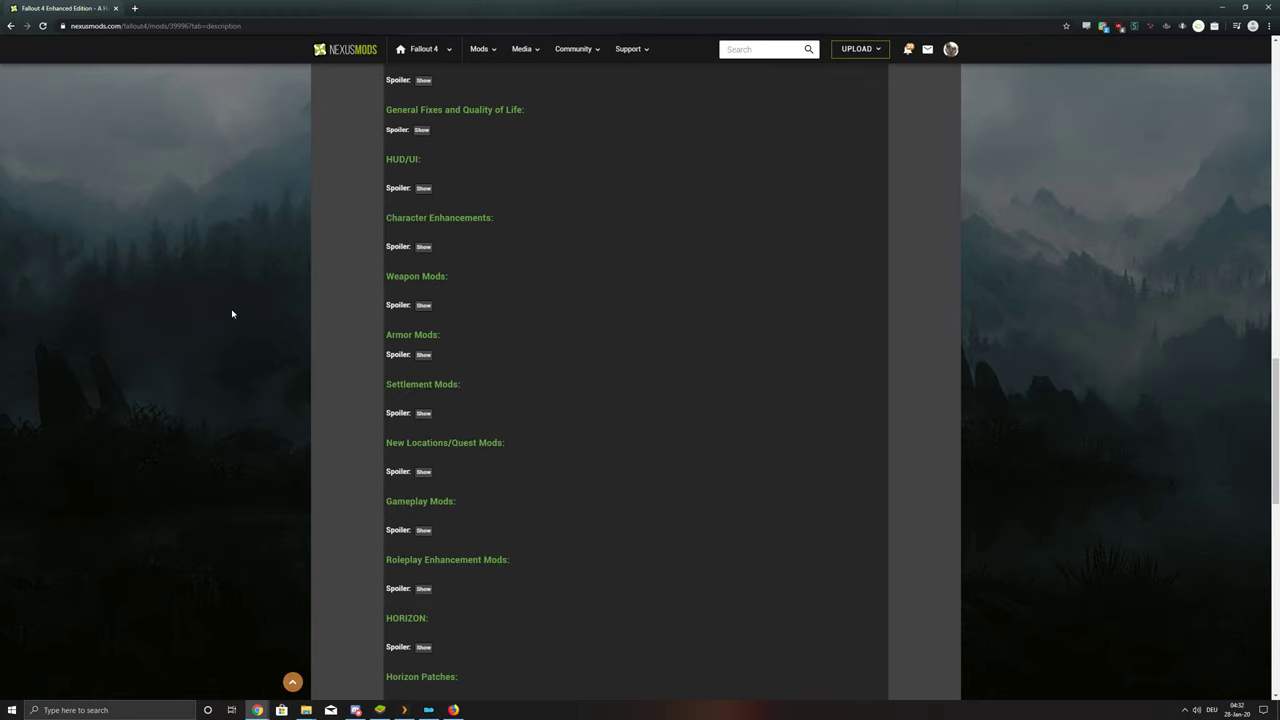
scroll(283, 329, up, 2)
click(424, 214)
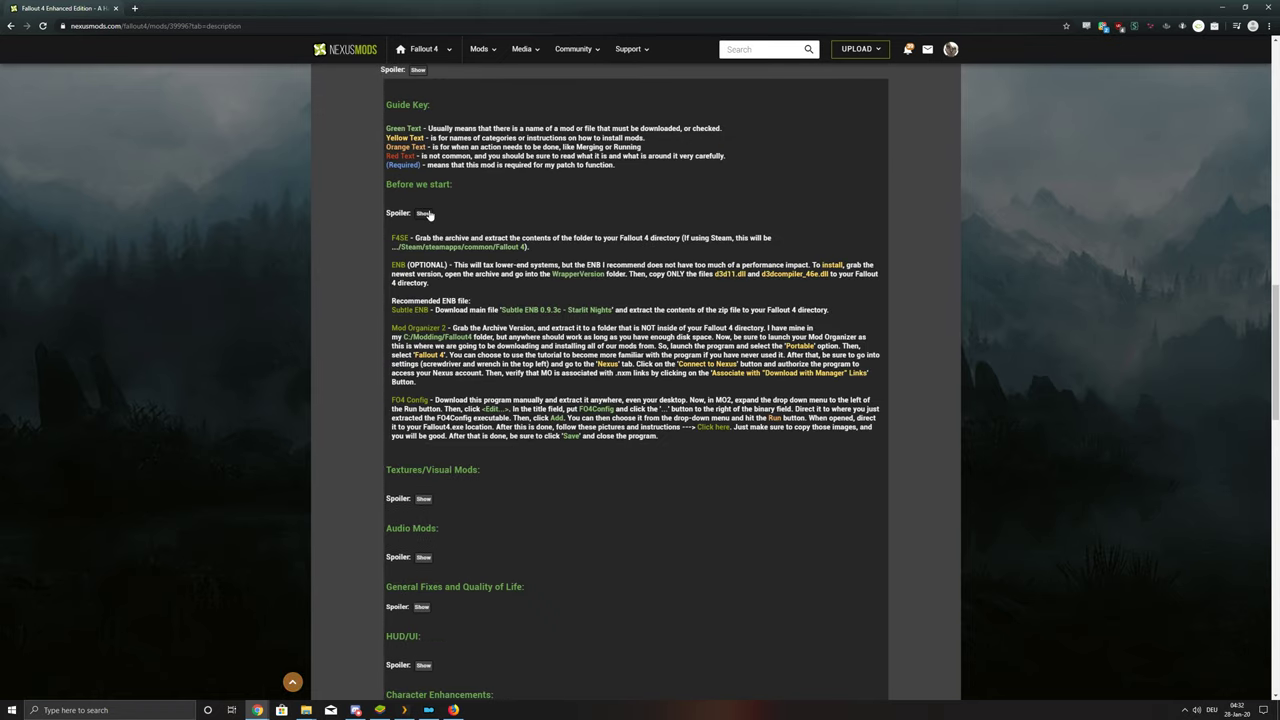
click(424, 214)
View the guide's Audio Mods and Weapon Mods lists, collapsing each one, and return to the start of the mod page.
click(421, 331)
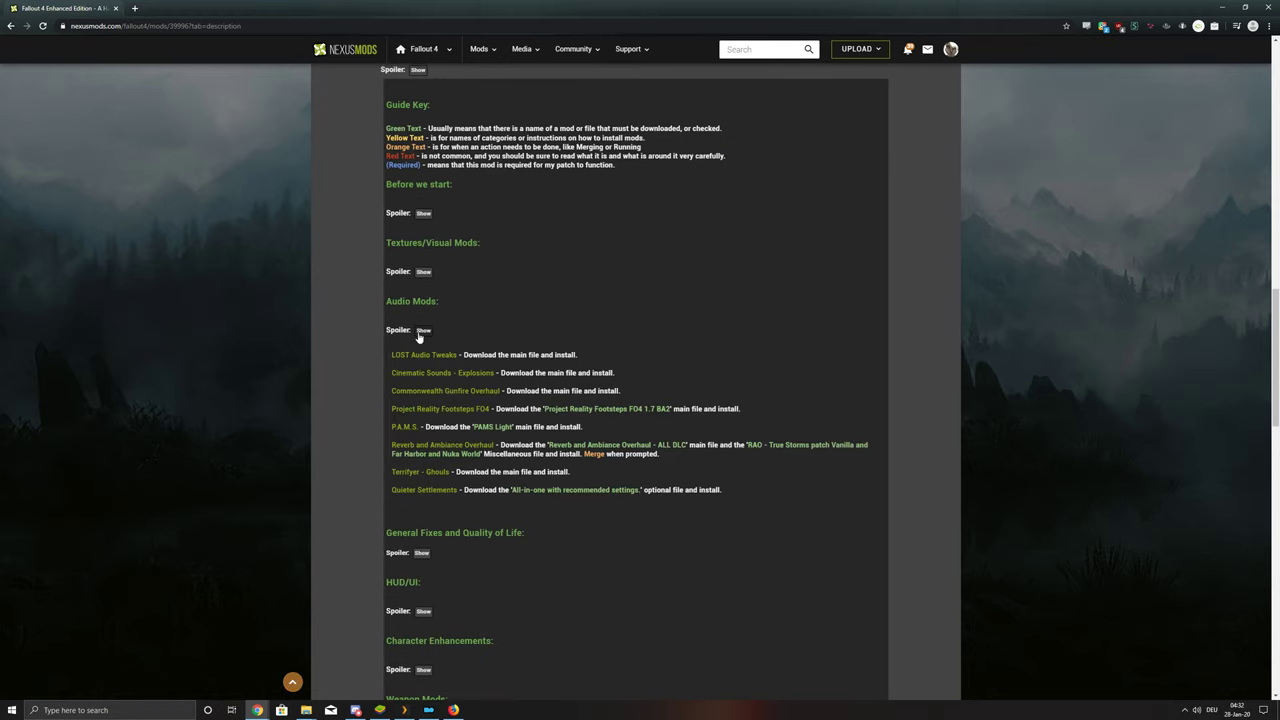
click(421, 331)
scroll(437, 409, down, 2)
click(424, 405)
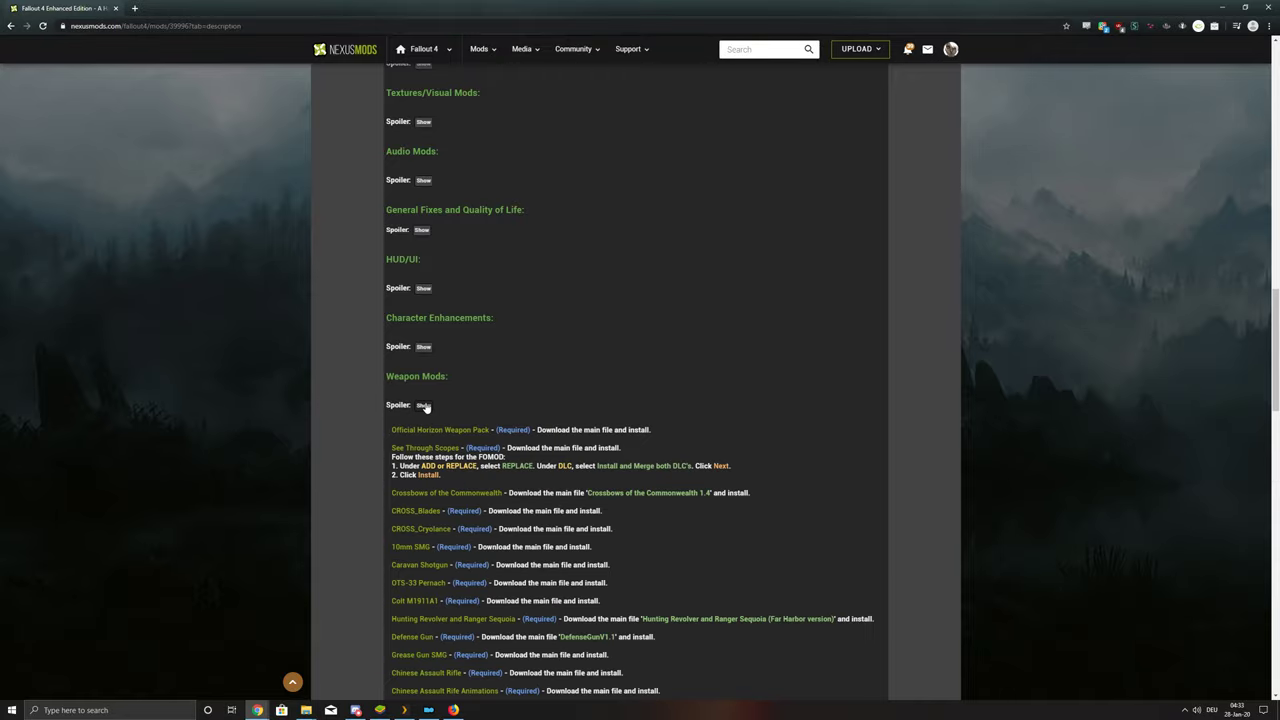
click(424, 405)
scroll(307, 432, up, 12)
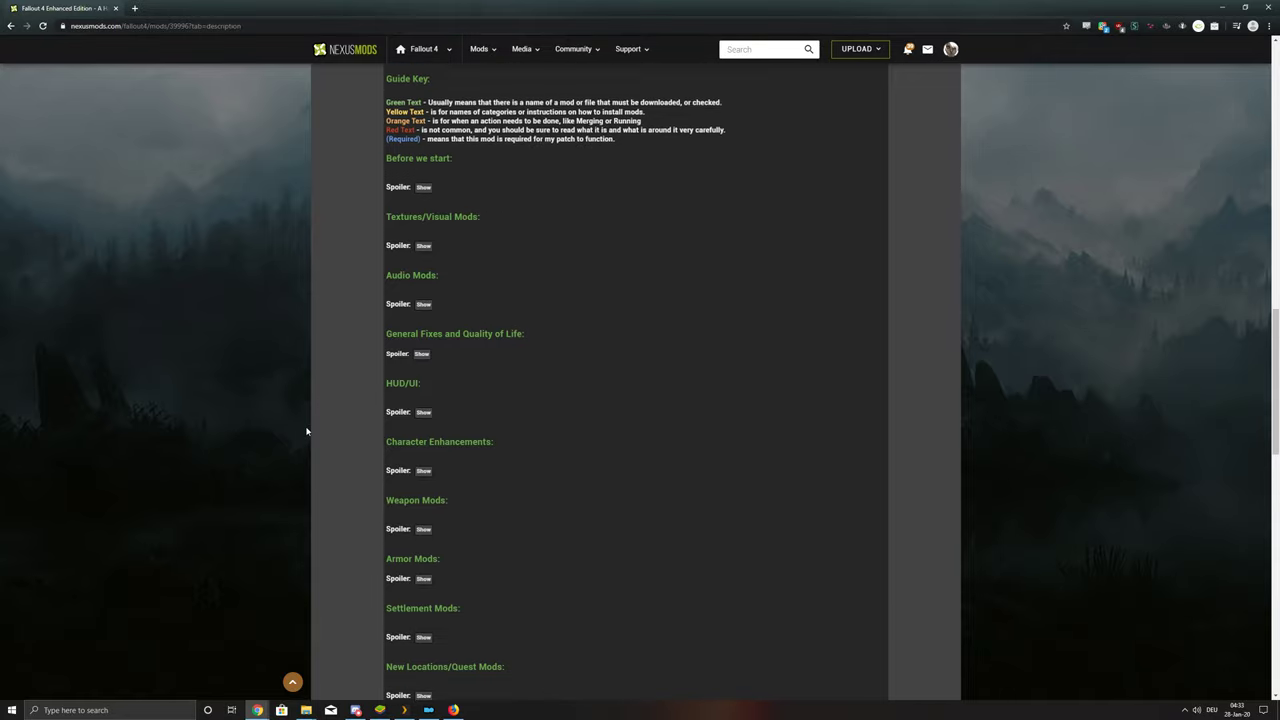
scroll(305, 428, up, 5)
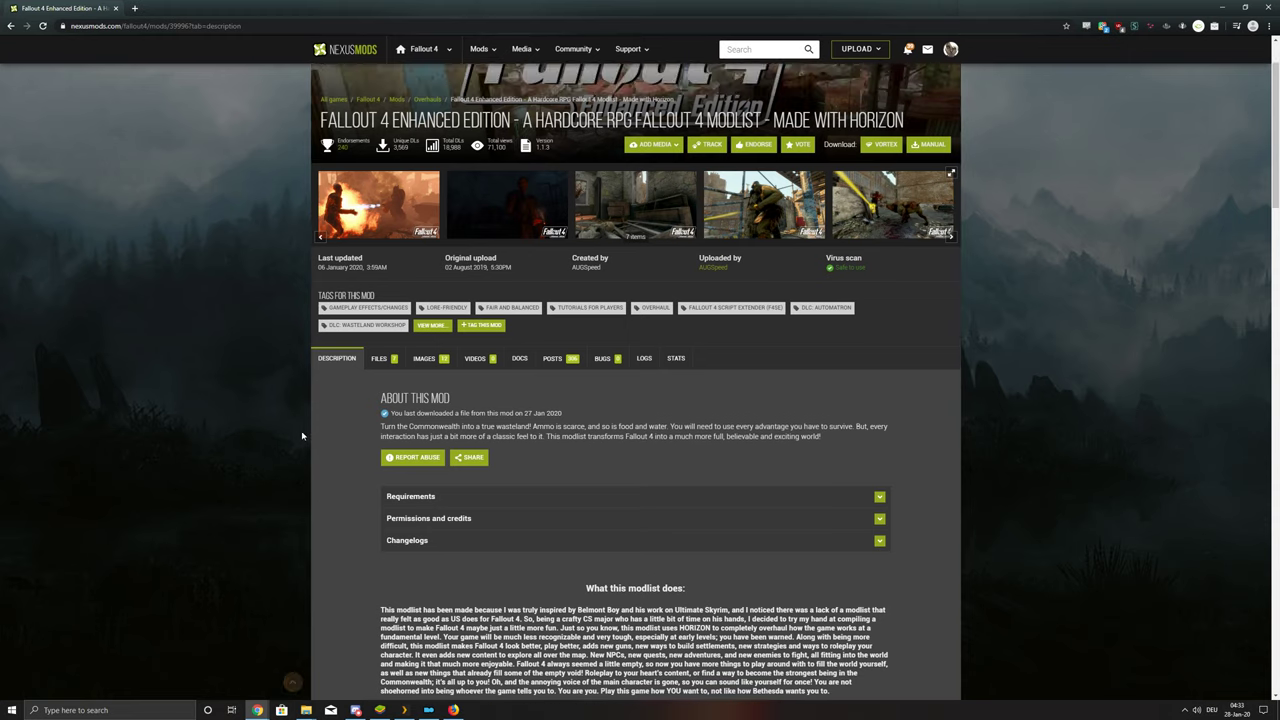
Close the browser, switch to Mod Organizer and widen the Mod Name column to fit the long mod names.
click(1265, 7)
click(430, 709)
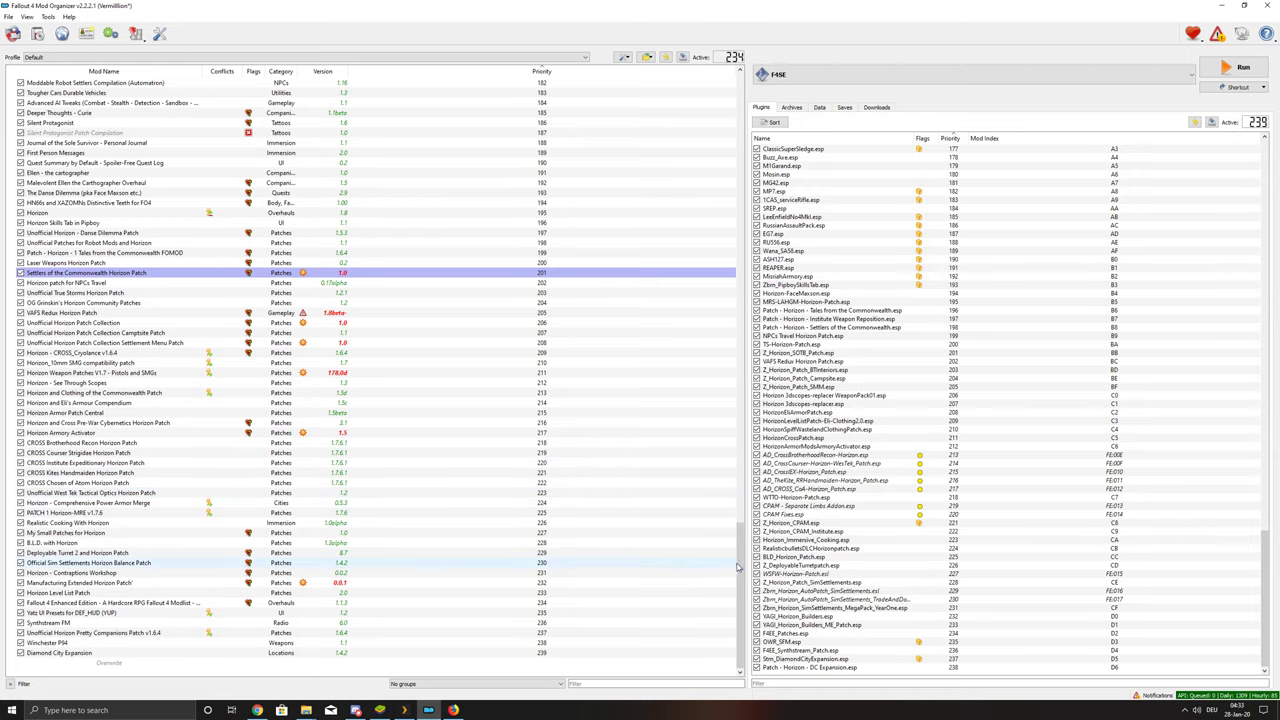
mouse_move(740, 567)
mouse_down()
mouse_move(740, 380)
mouse_move(740, 567)
mouse_up()
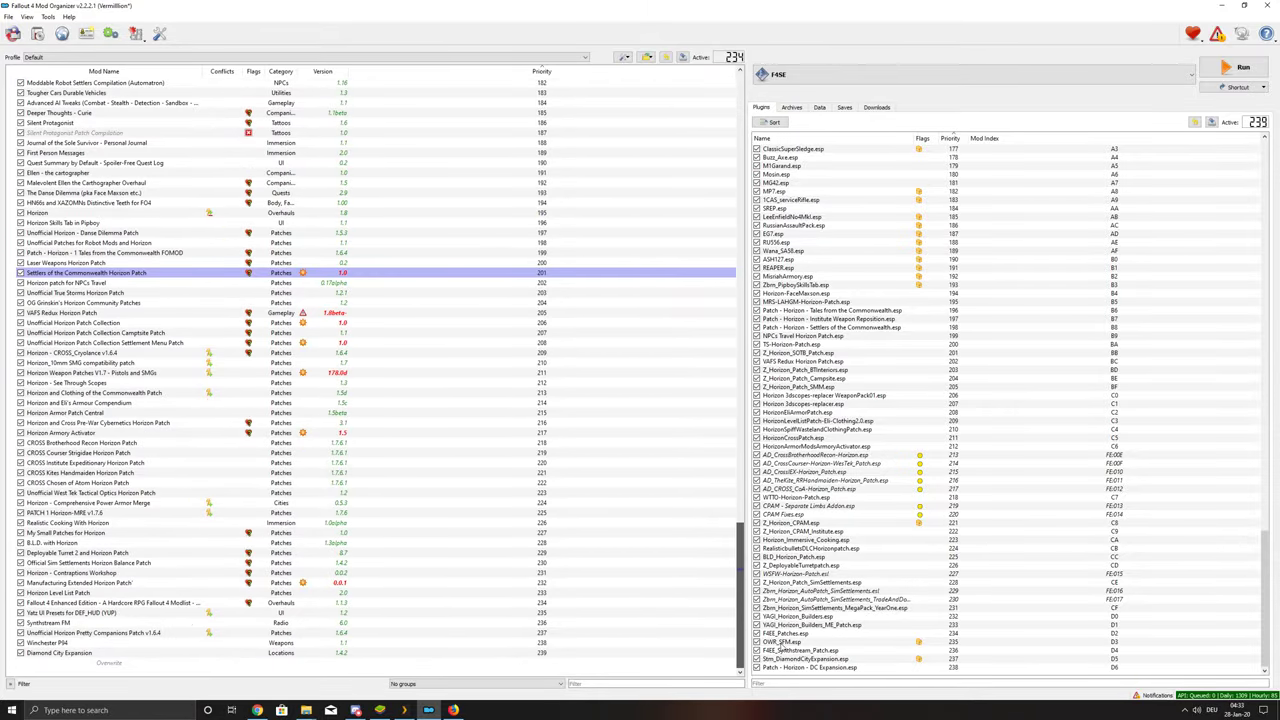
drag(740, 600, 733, 117)
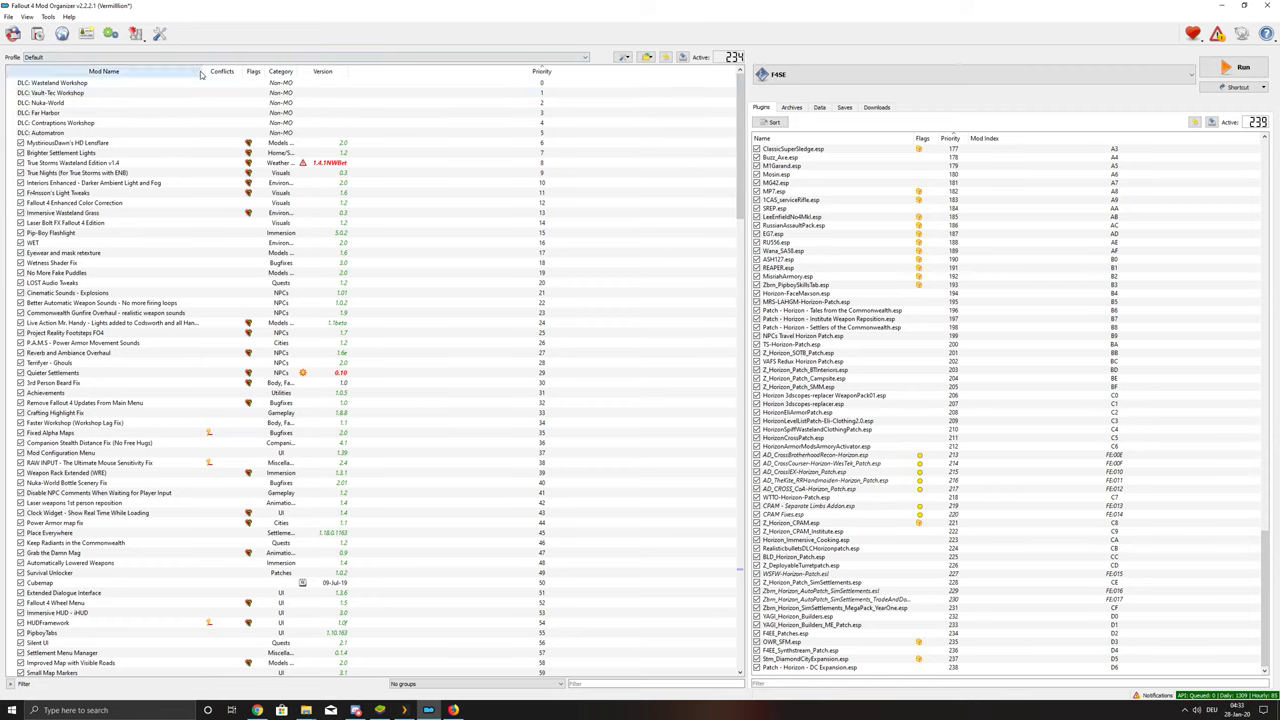
drag(206, 72, 388, 104)
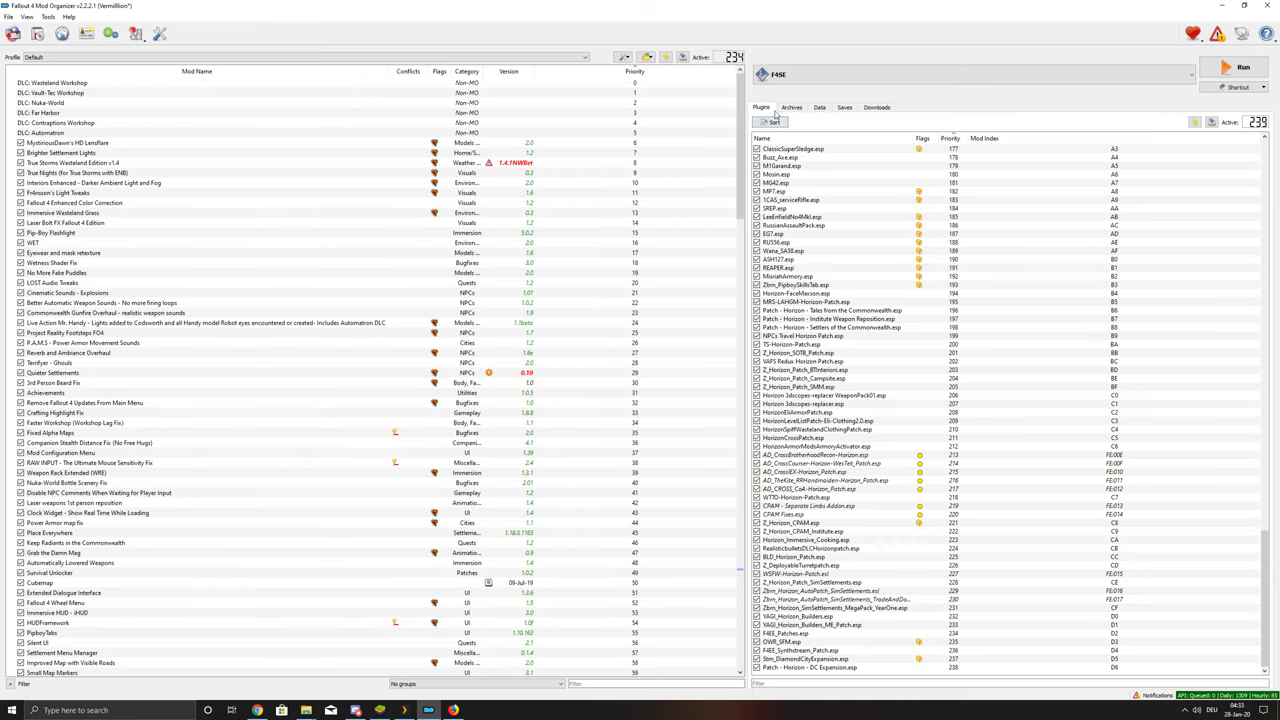
Check the installed and newest version details of Horizon Armory Activator and VAFS Redux Horizon Patch.
mouse_move(742, 100)
mouse_down()
mouse_move(742, 166)
mouse_move(741, 88)
mouse_up()
drag(742, 88, 733, 555)
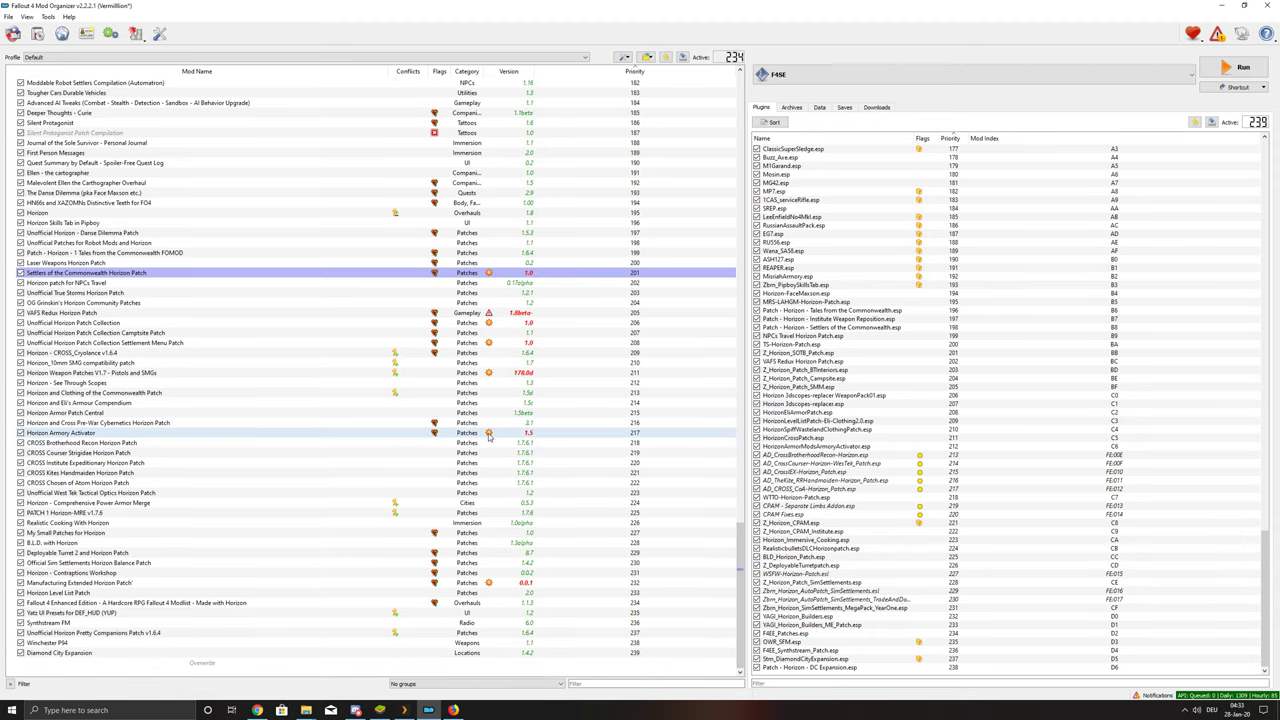
mouse_move(489, 436)
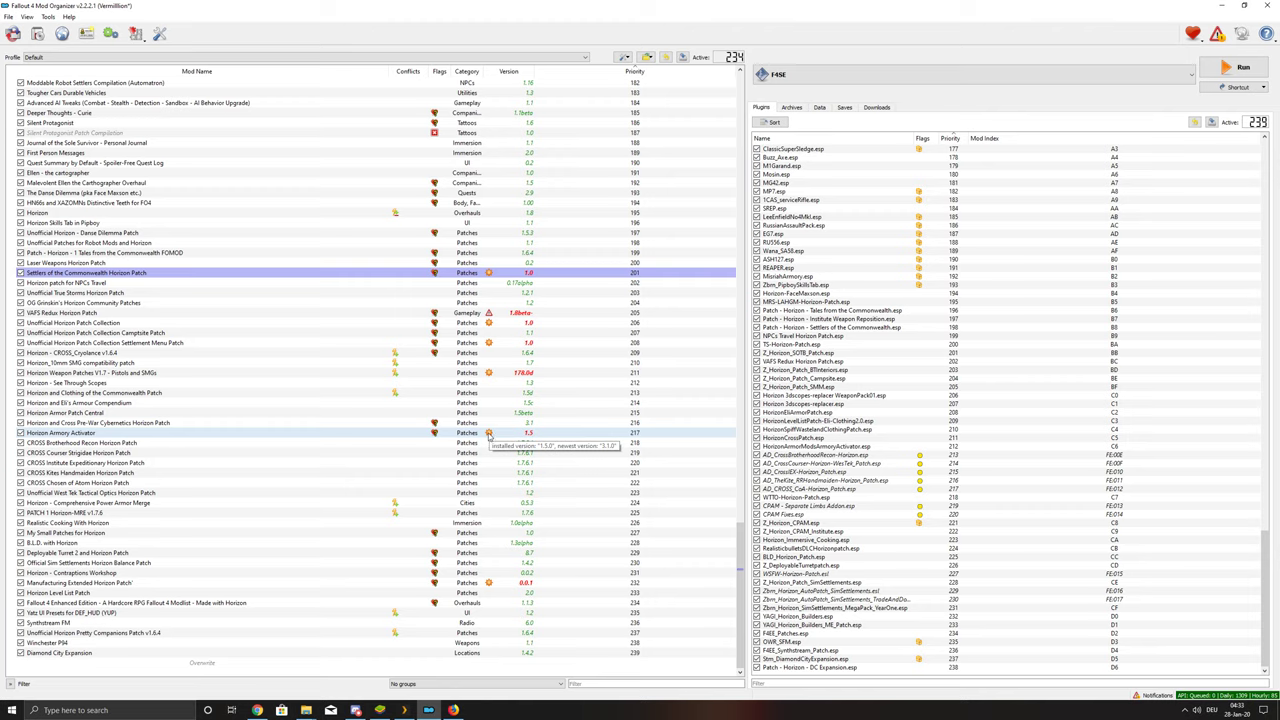
mouse_move(496, 316)
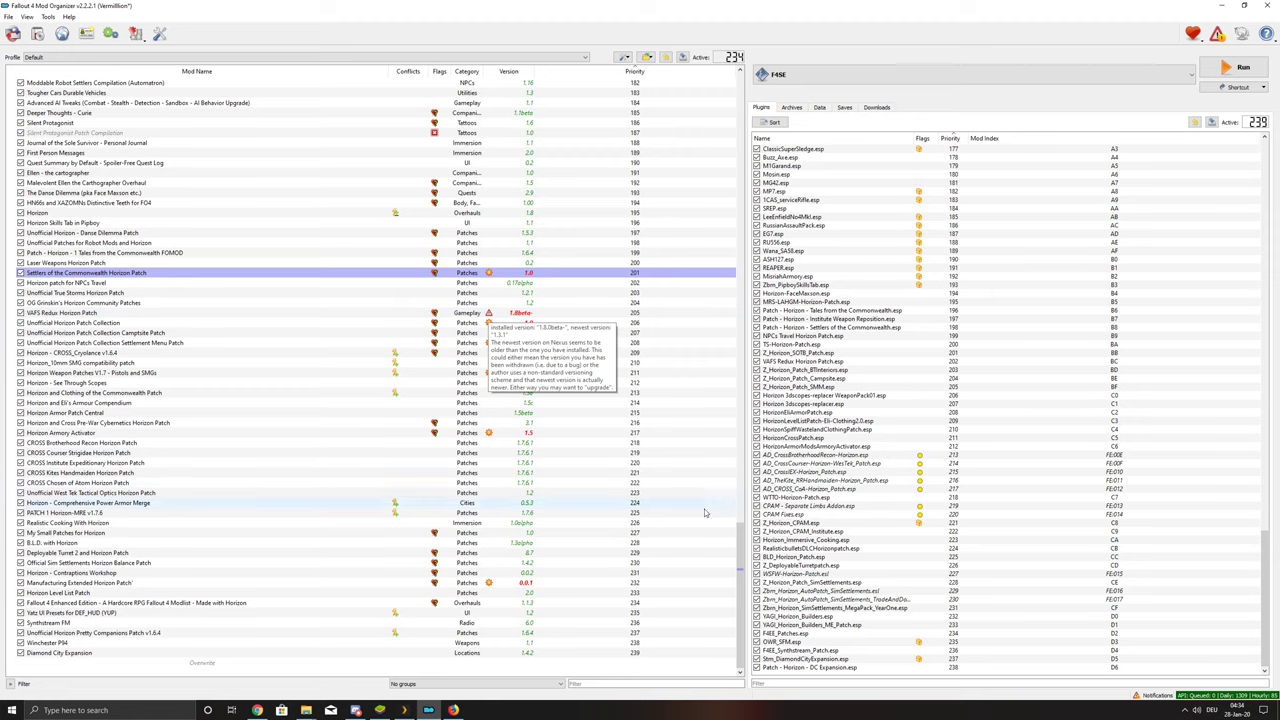
Review the installed mods in priority order, from the visual, audio and interface mods through the weapon mods.
scroll(745, 563, up, 5)
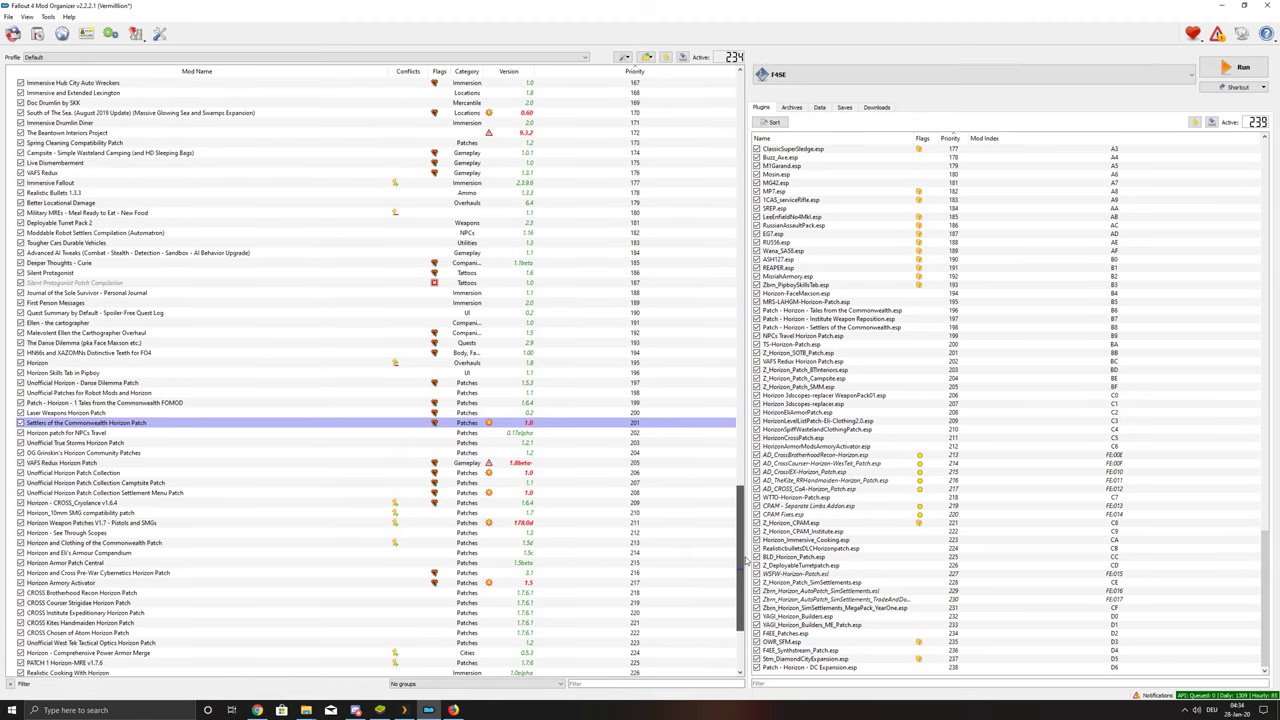
drag(745, 563, 740, 185)
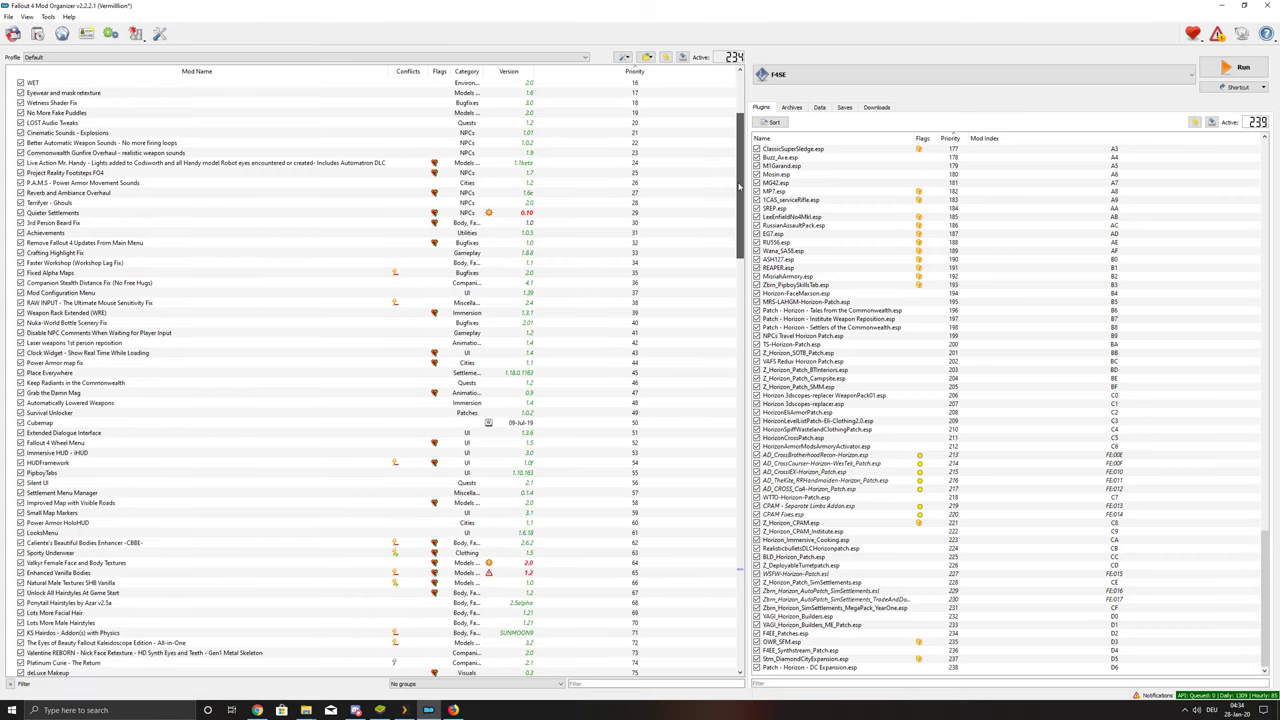
drag(740, 186, 744, 251)
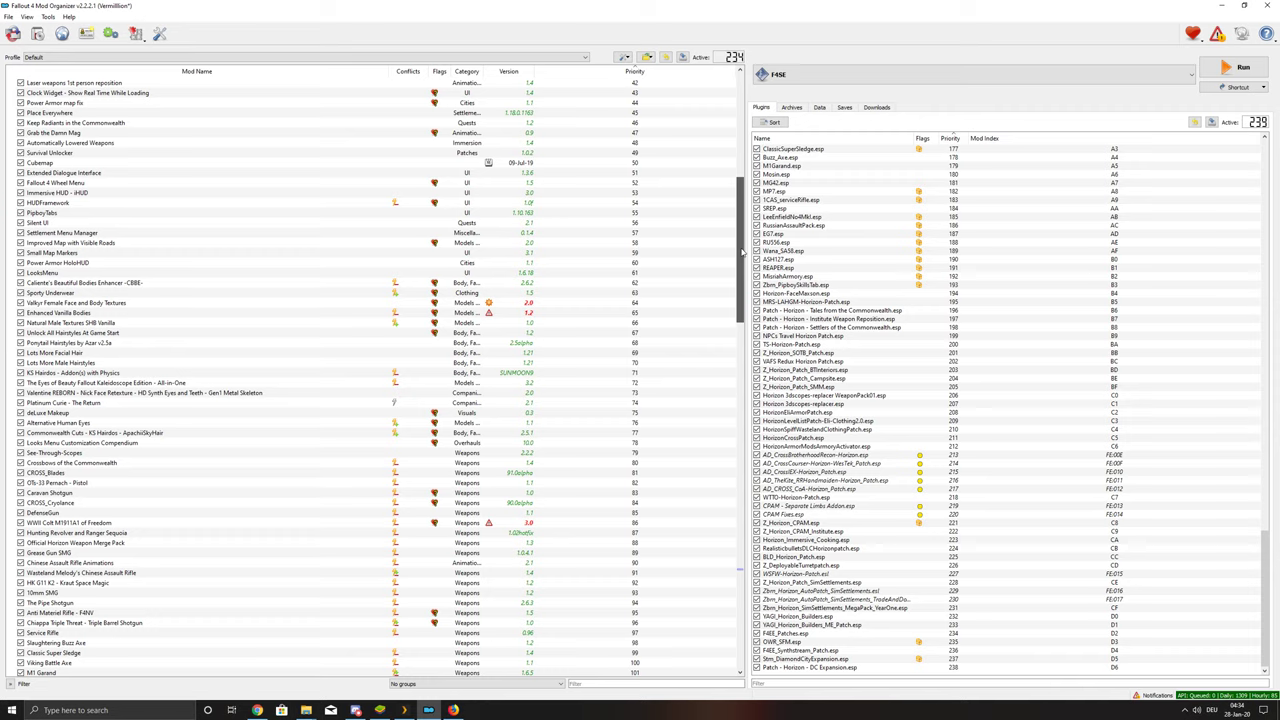
drag(743, 253, 743, 255)
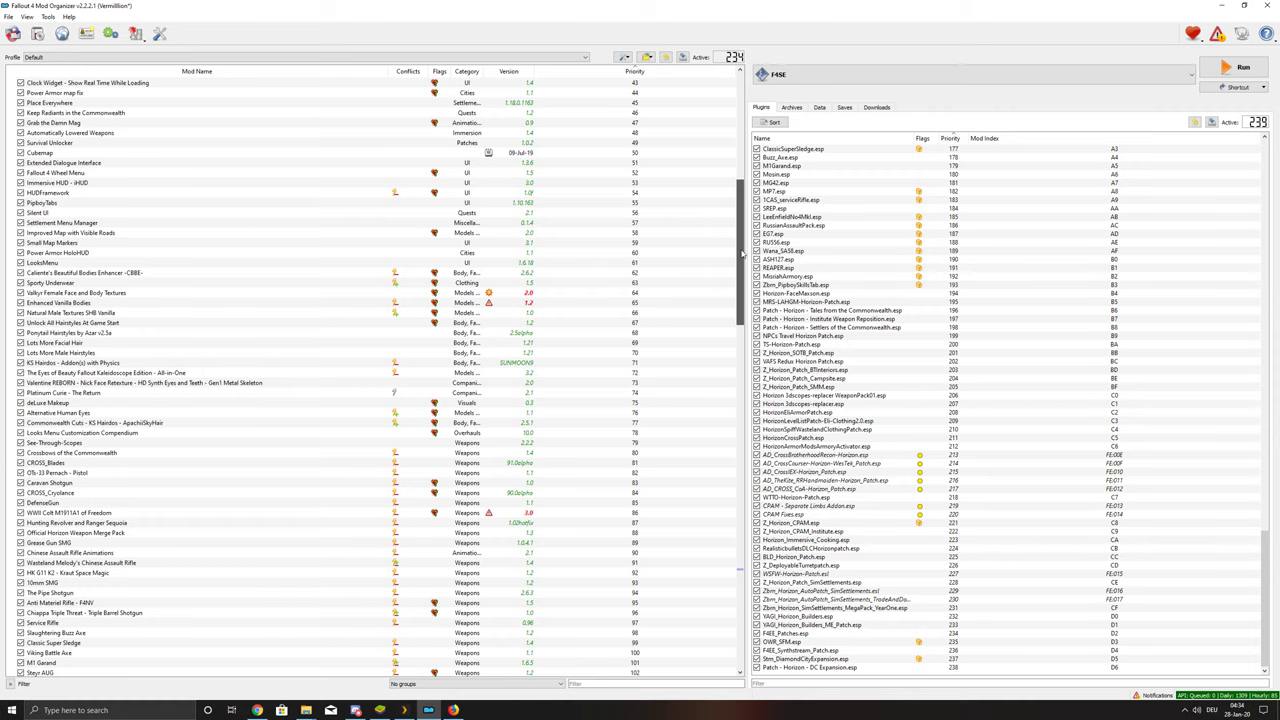
scroll(743, 256, down, 1)
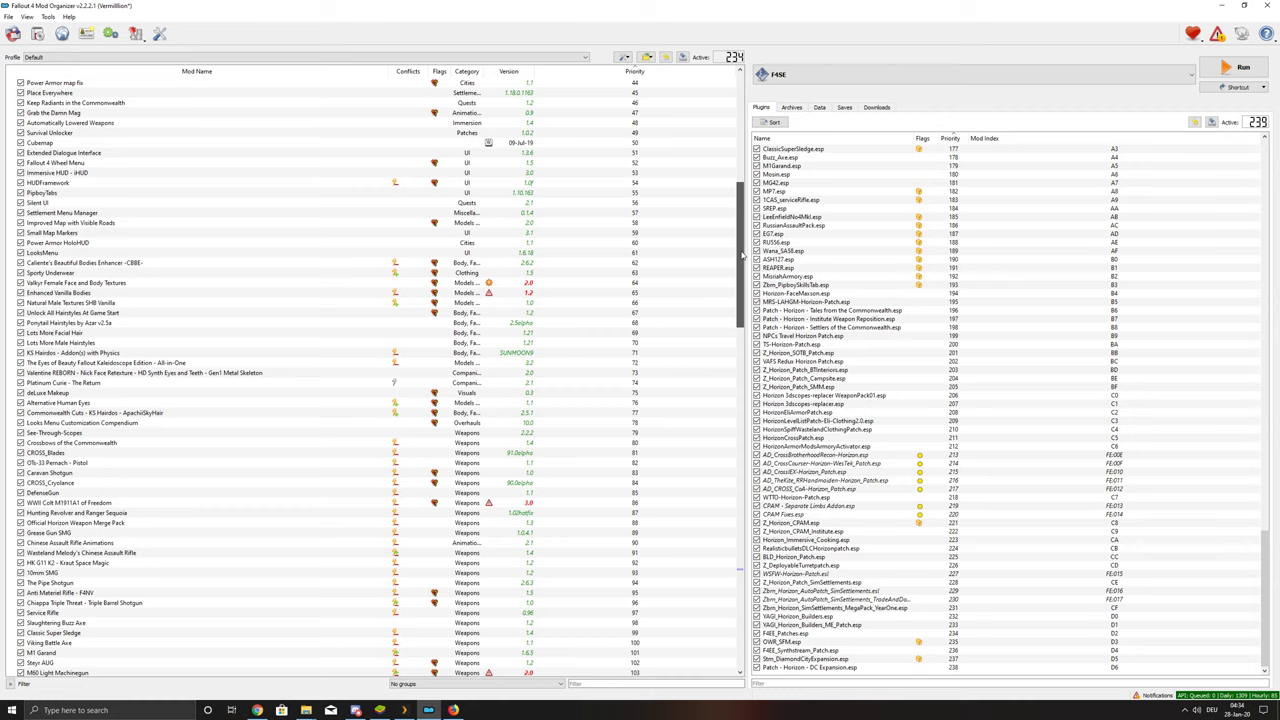
scroll(743, 256, down, 6)
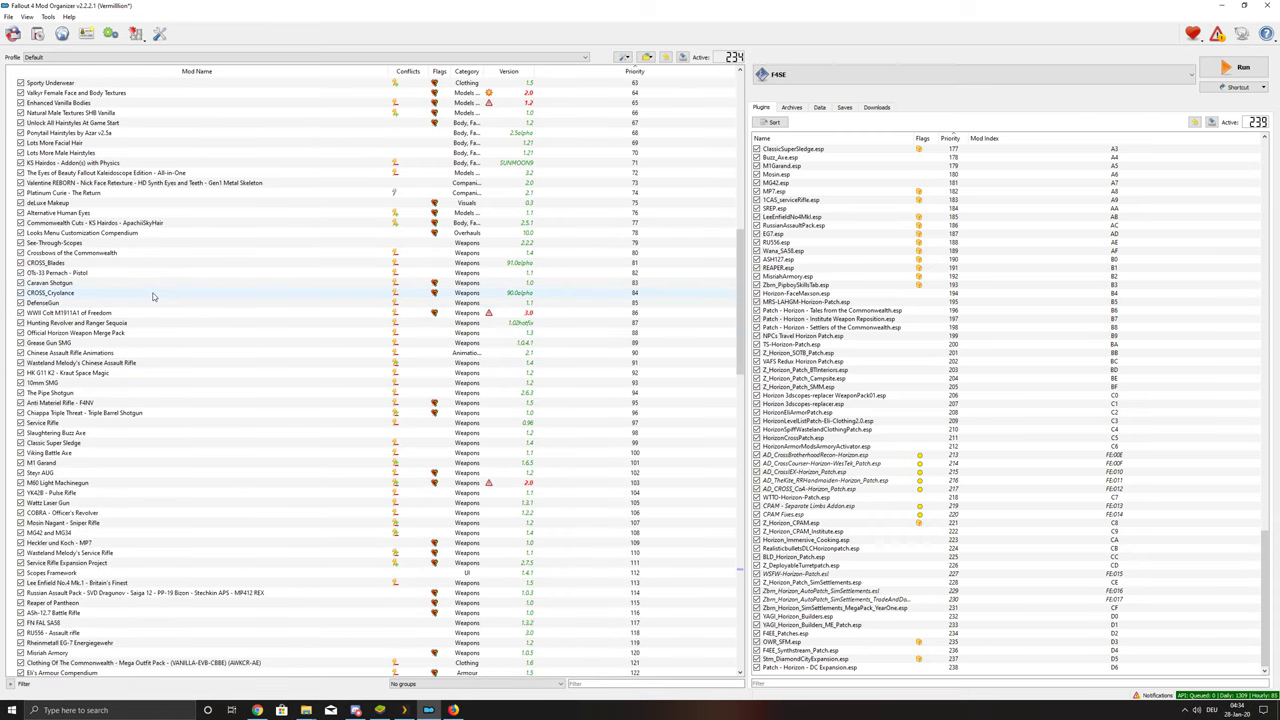
scroll(152, 302, down, 1)
scroll(152, 303, down, 7)
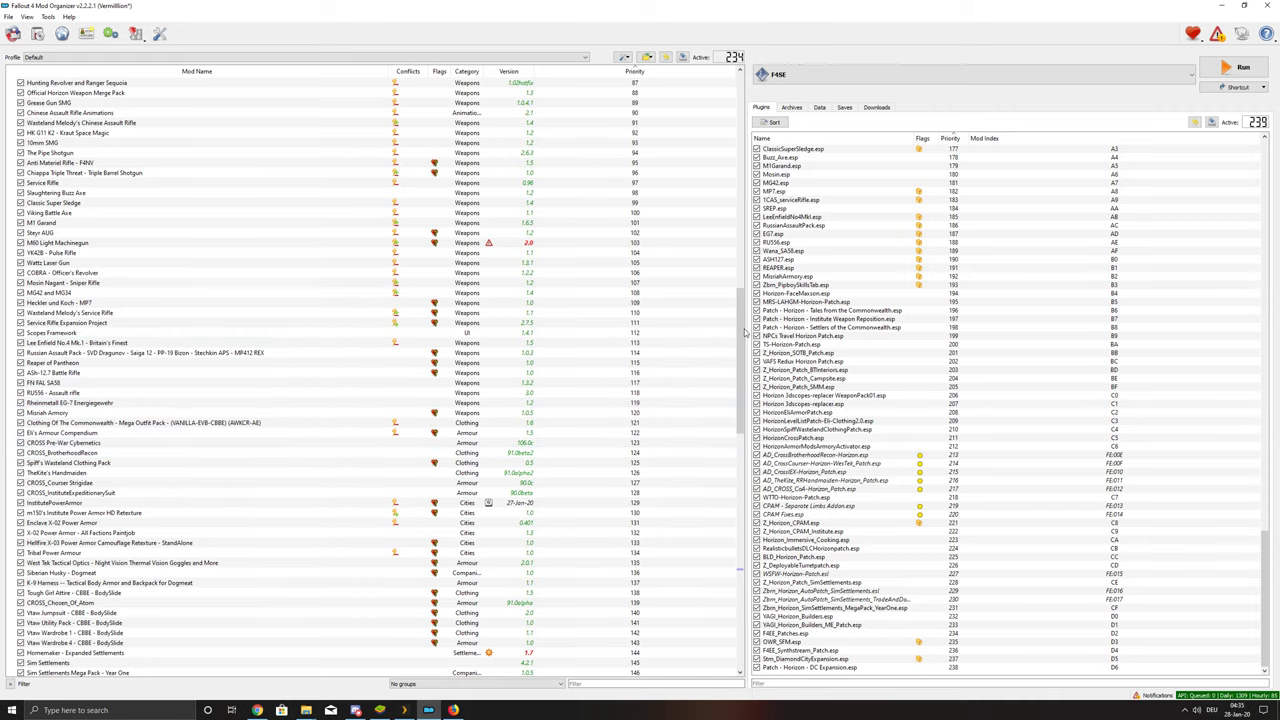
Review the remaining installed mods, from armour, settlement and quest mods to the Horizon patches and Diamond City Expansion.
scroll(745, 333, down, 8)
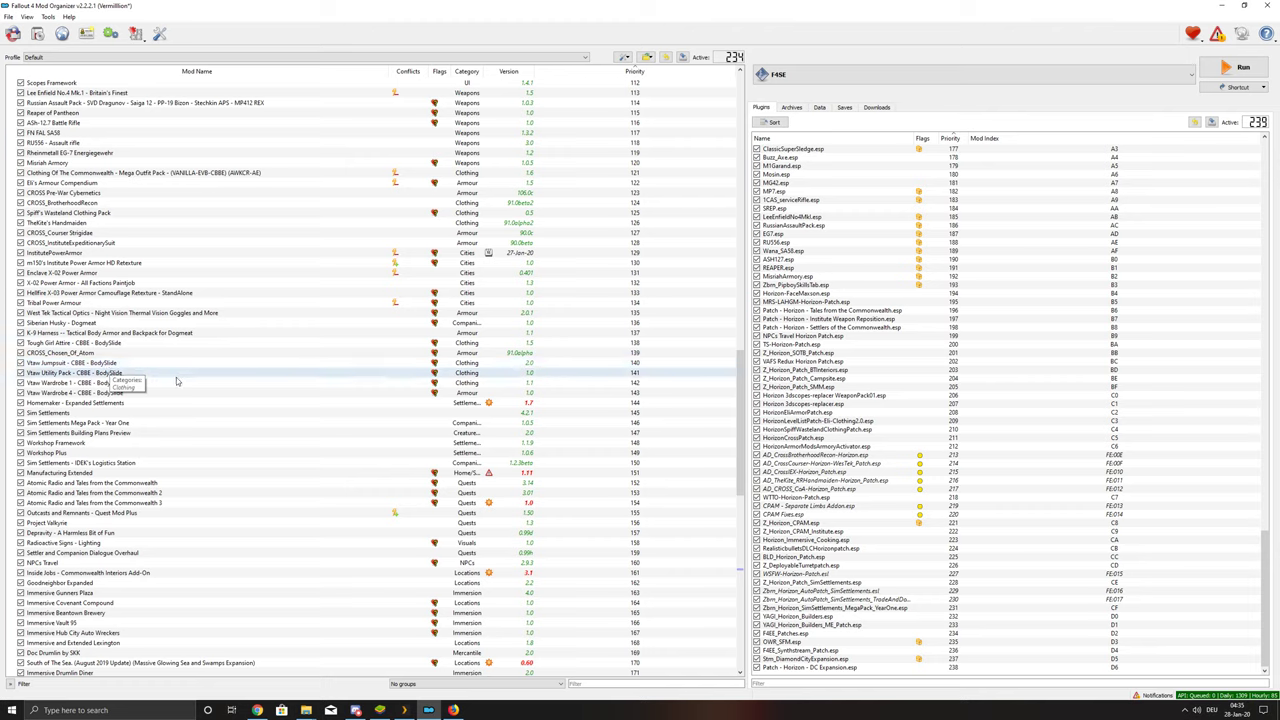
scroll(240, 364, down, 4)
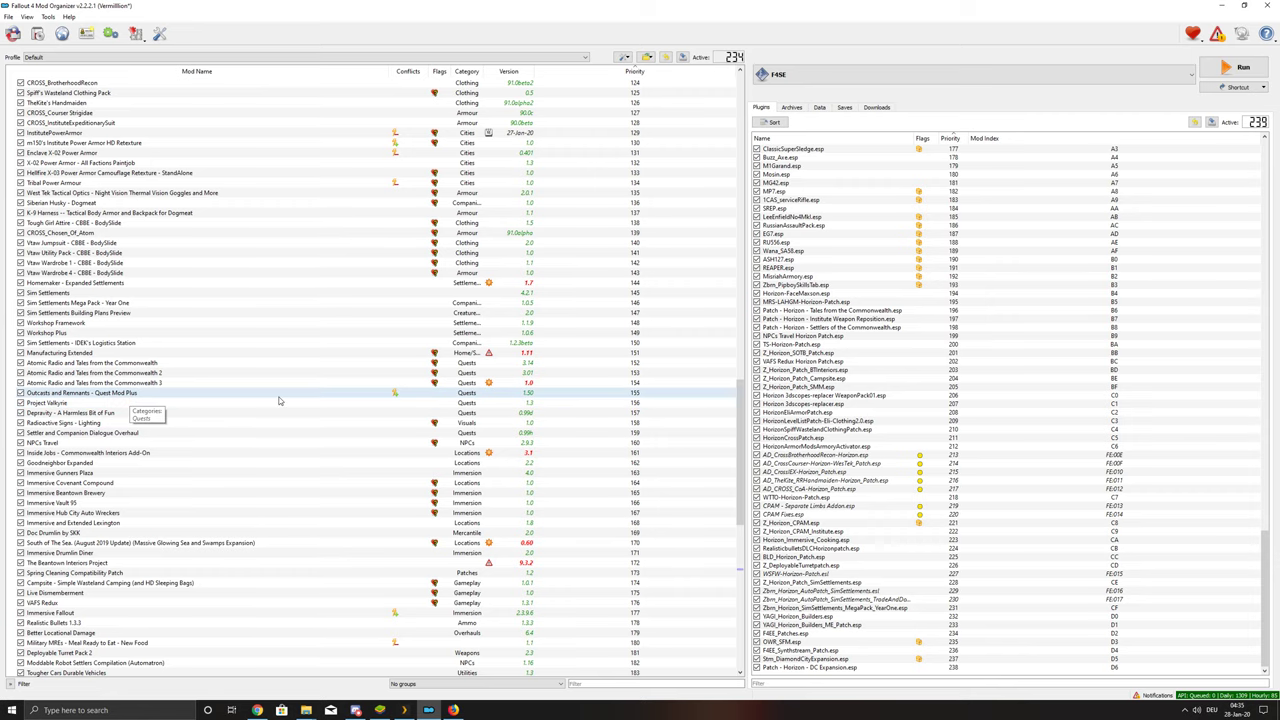
scroll(293, 403, down, 2)
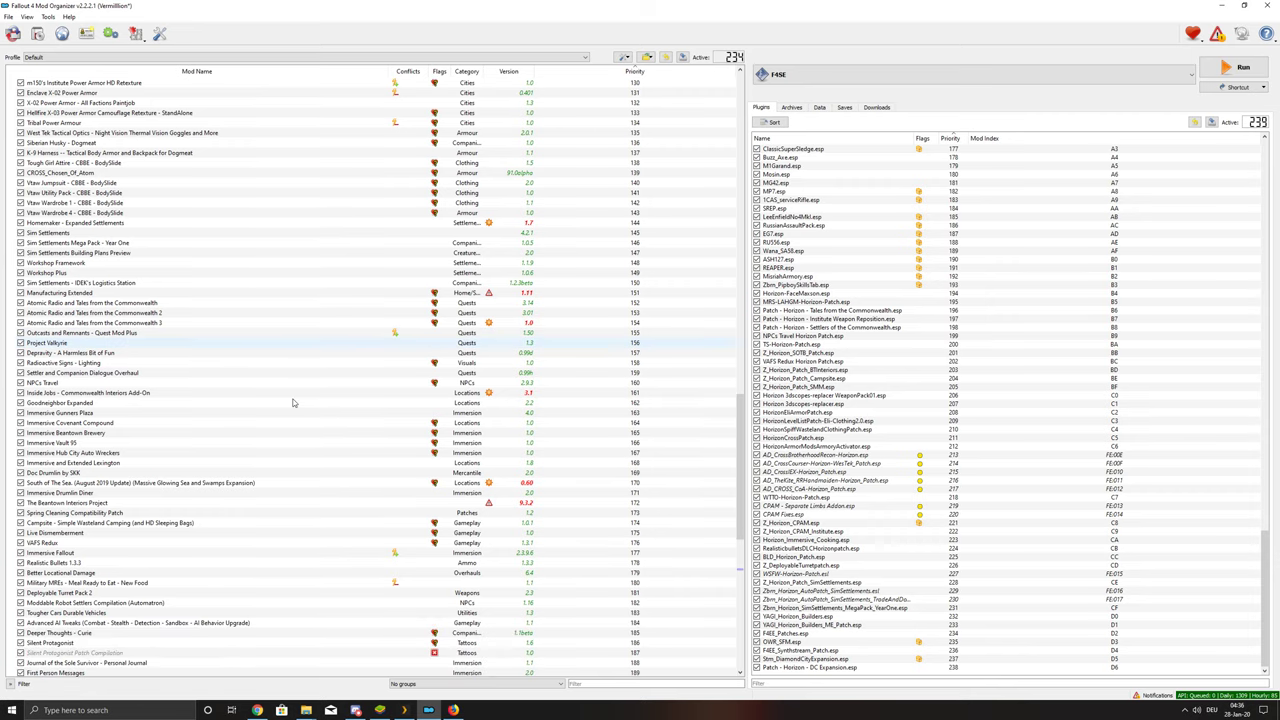
scroll(293, 403, down, 2)
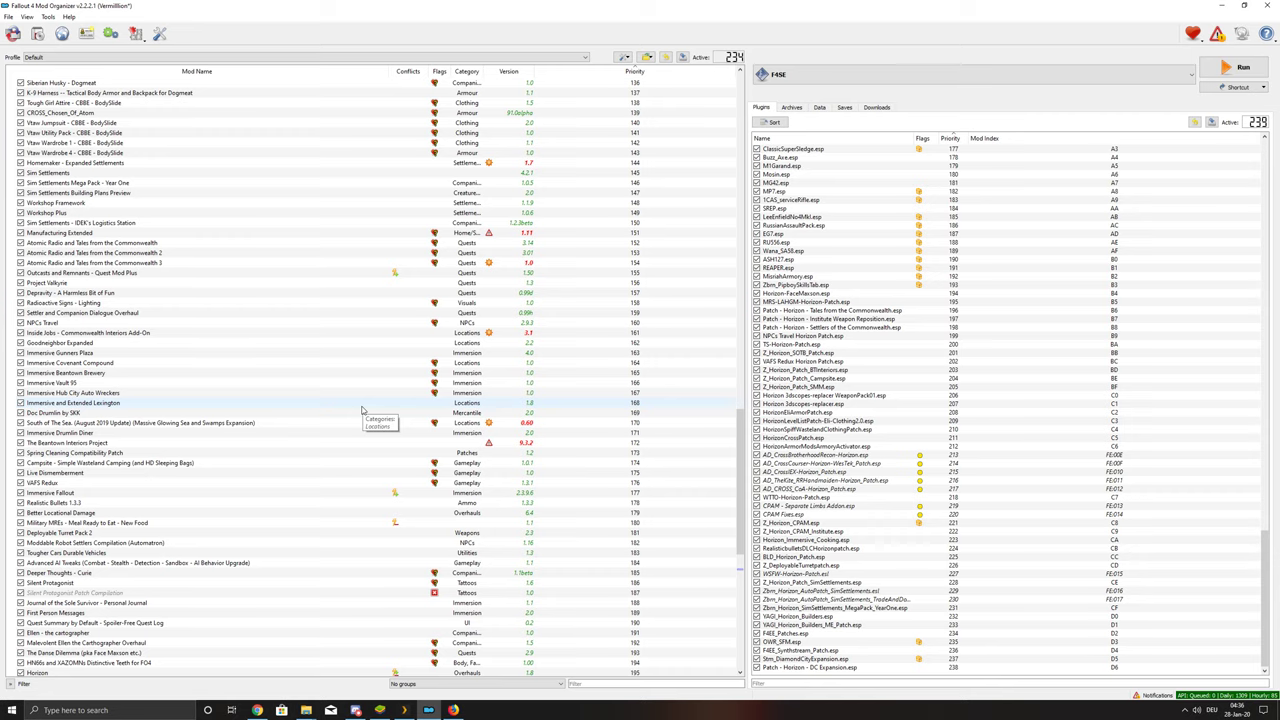
scroll(362, 410, down, 3)
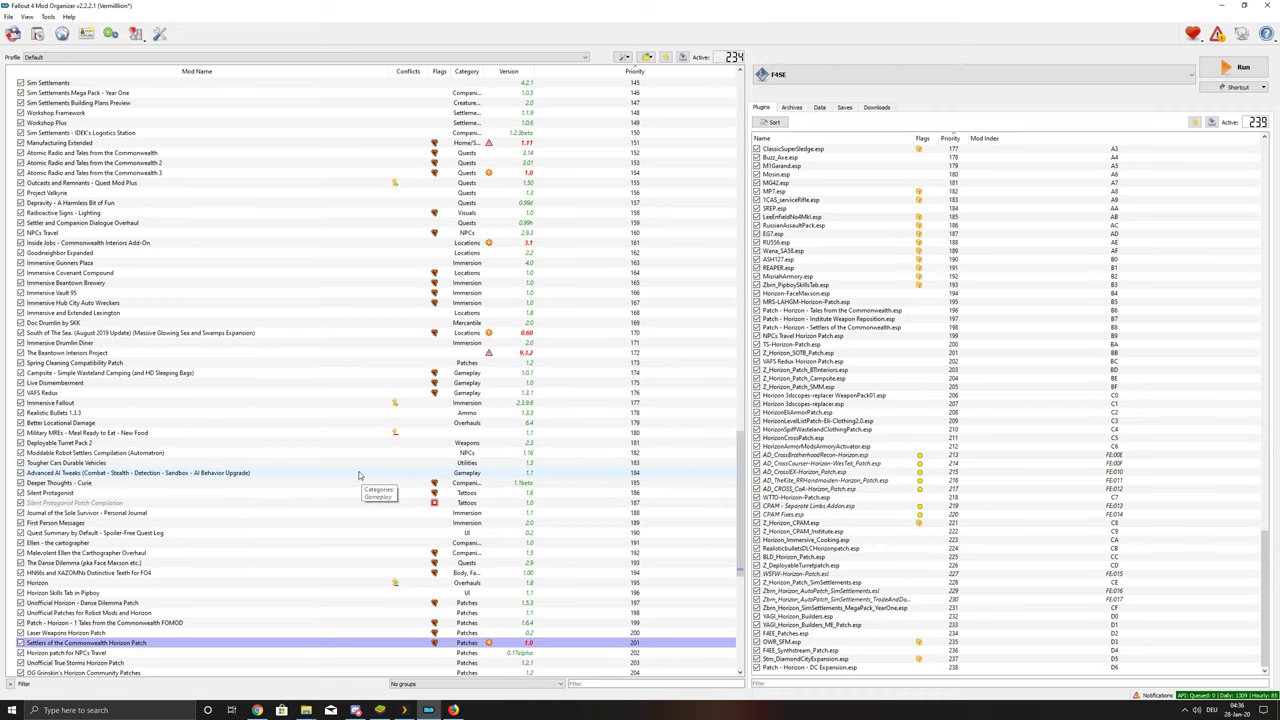
scroll(352, 462, down, 3)
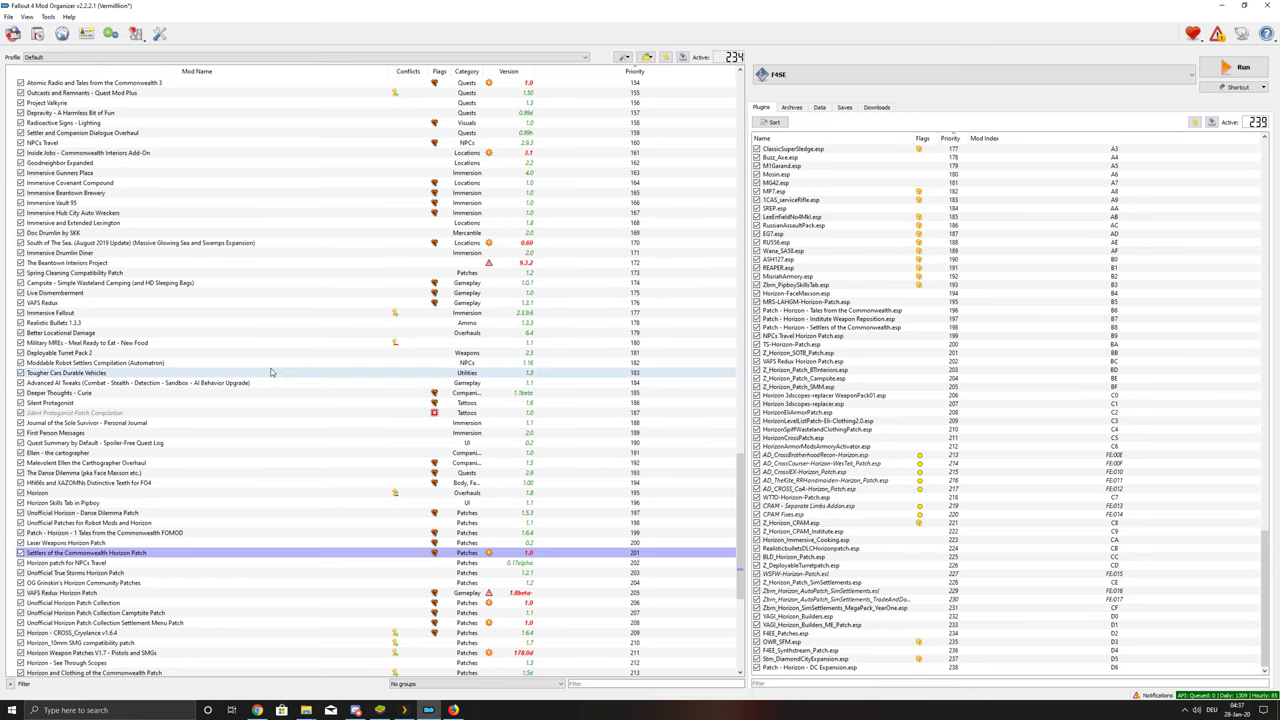
scroll(213, 370, down, 9)
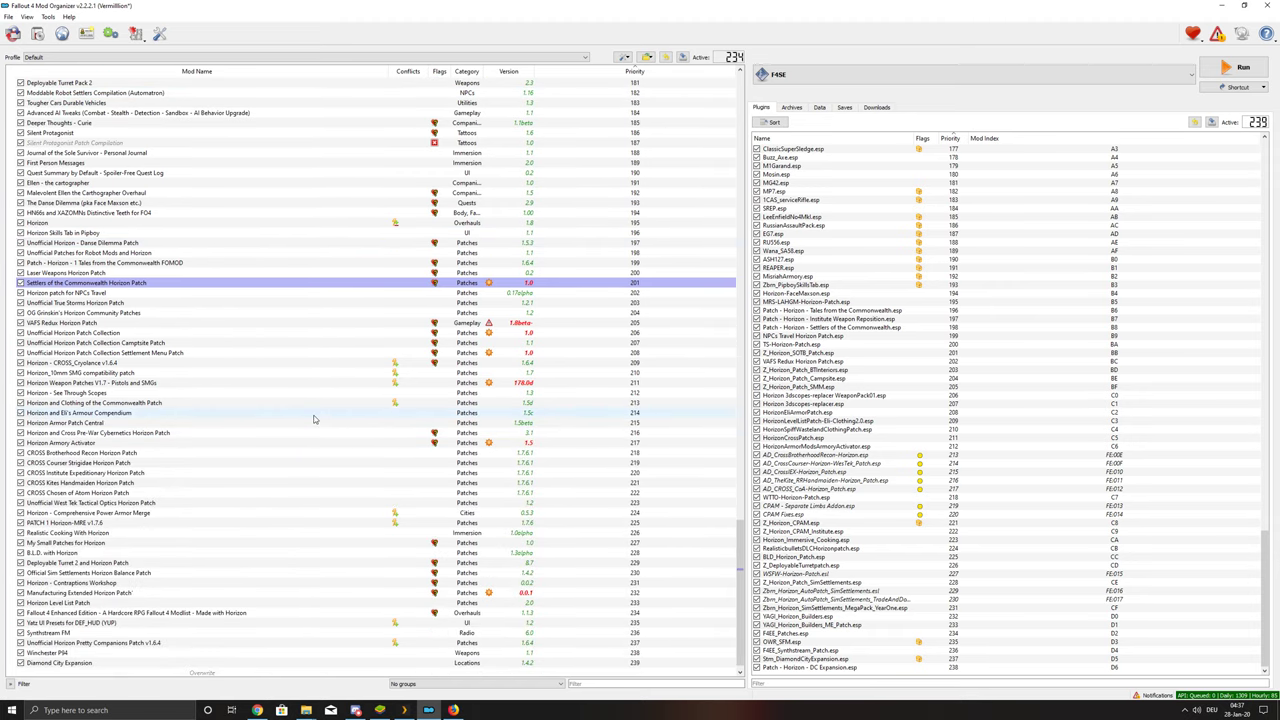
scroll(316, 421, down, 1)
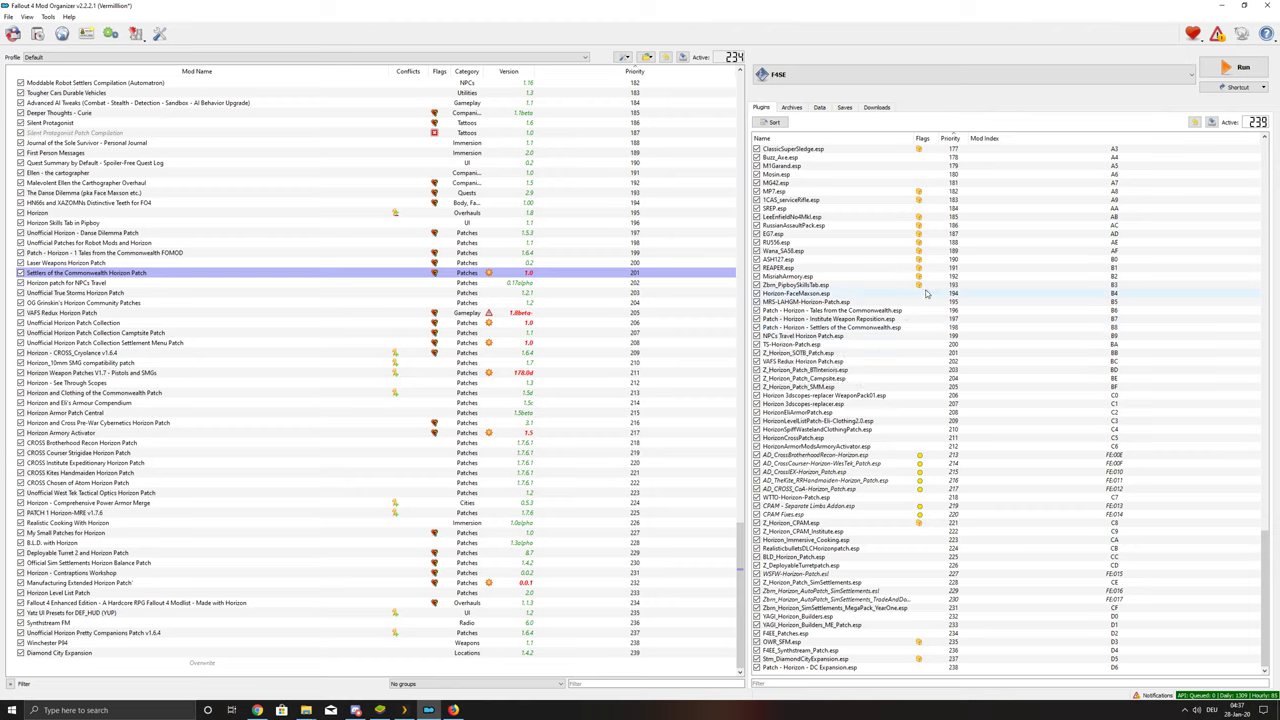
Switch to the Firefox window containing the F4EE MCM album on Imgur.
mouse_move(926, 293)
mouse_move(456, 712)
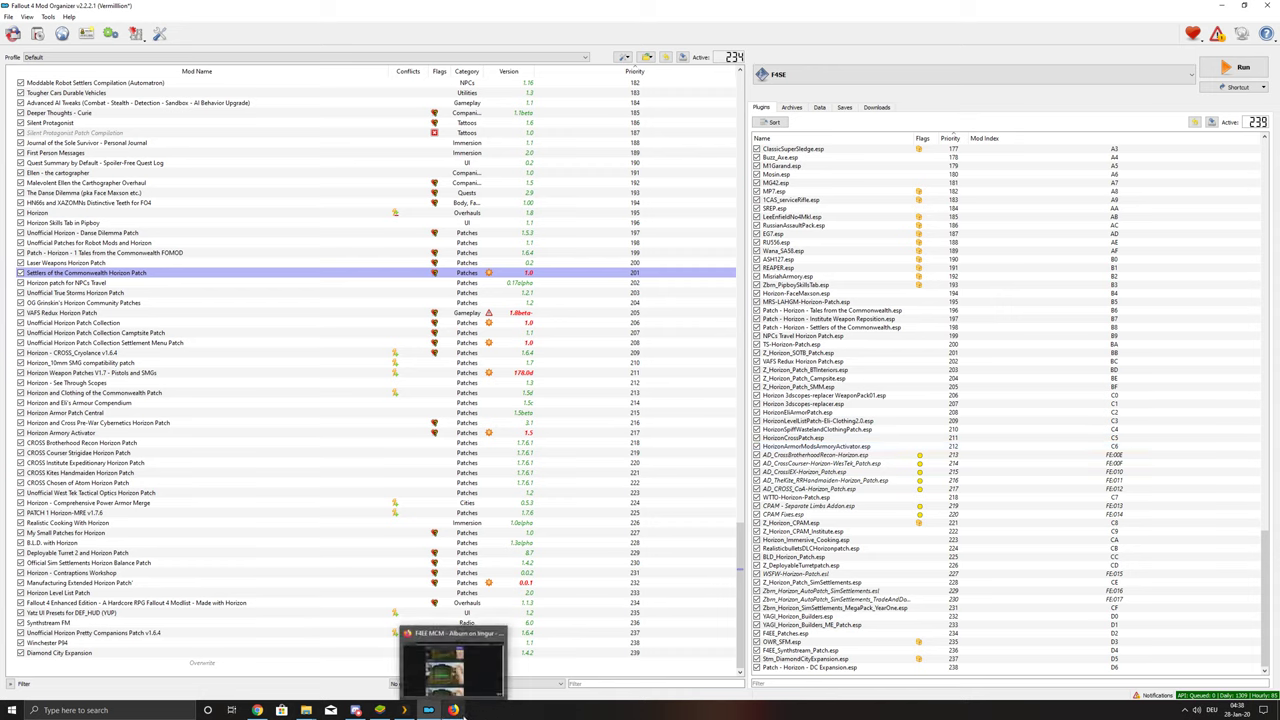